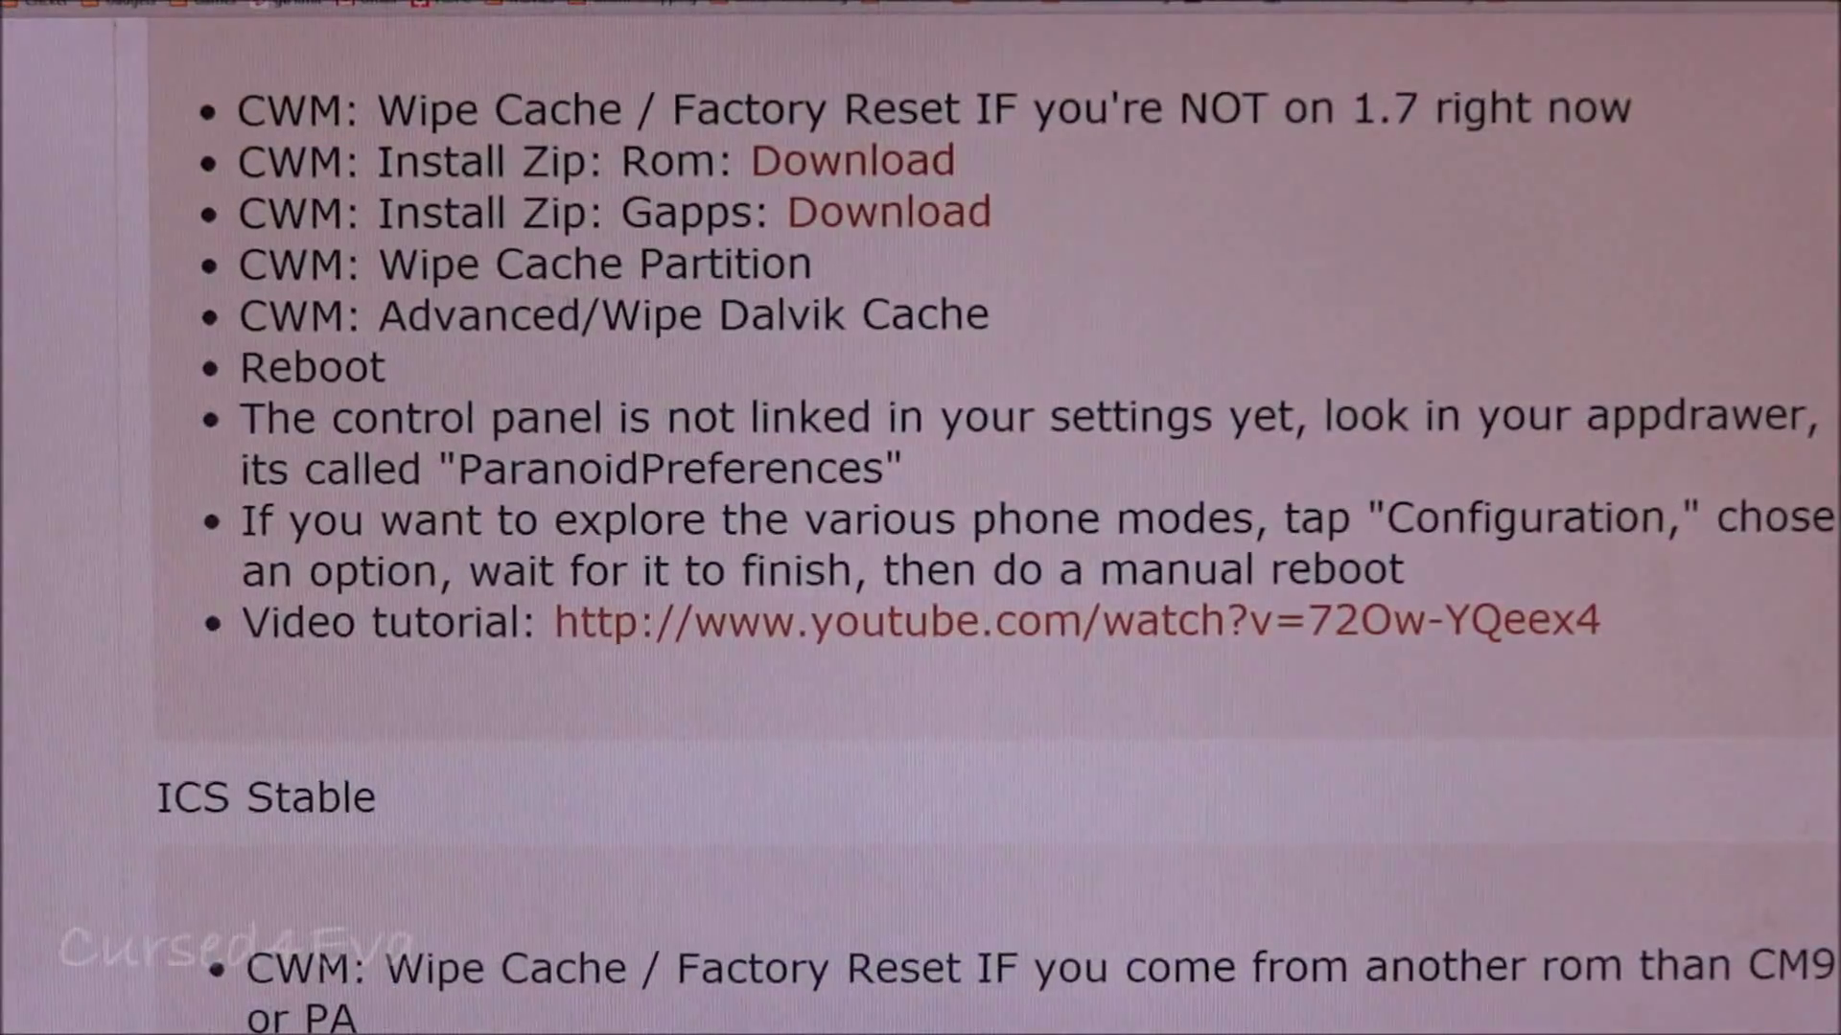
scroll(946, 291, "up", 5)
scroll(946, 292, "up", 5)
scroll(947, 292, "up", 5)
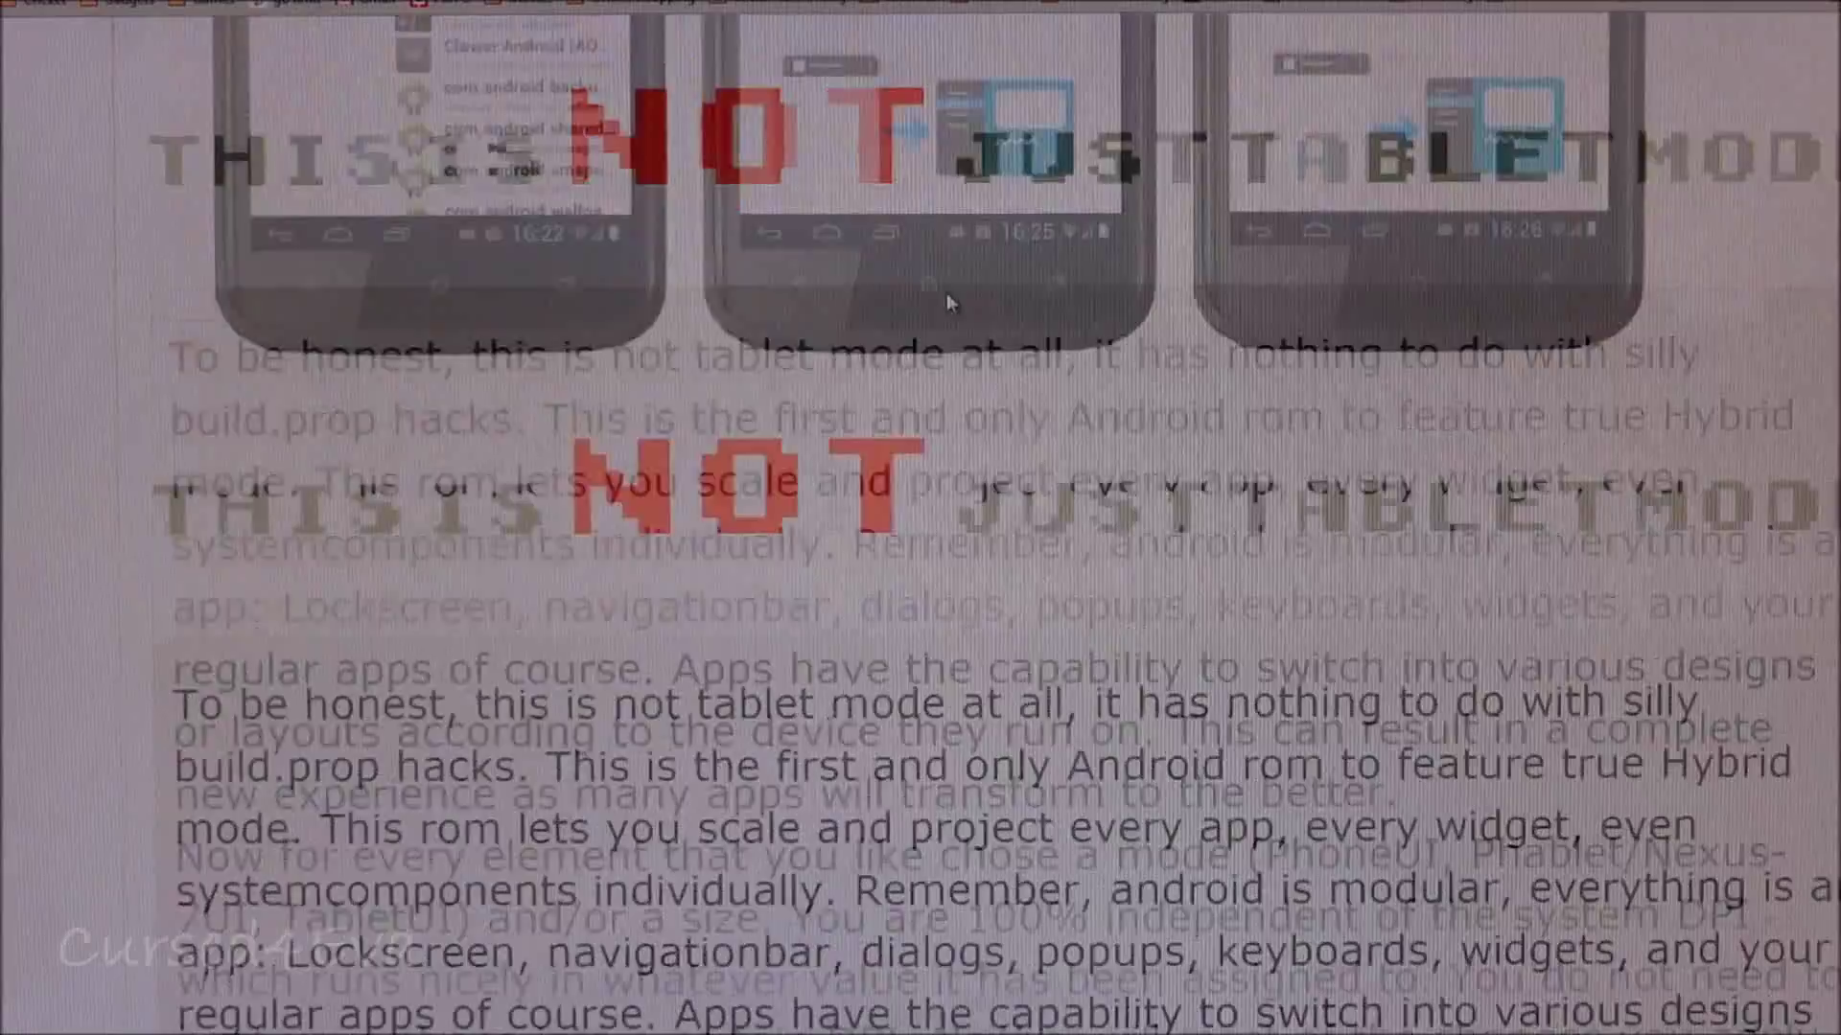
scroll(947, 292, "up", 3)
scroll(946, 292, "up", 3)
scroll(947, 432, "up", 5)
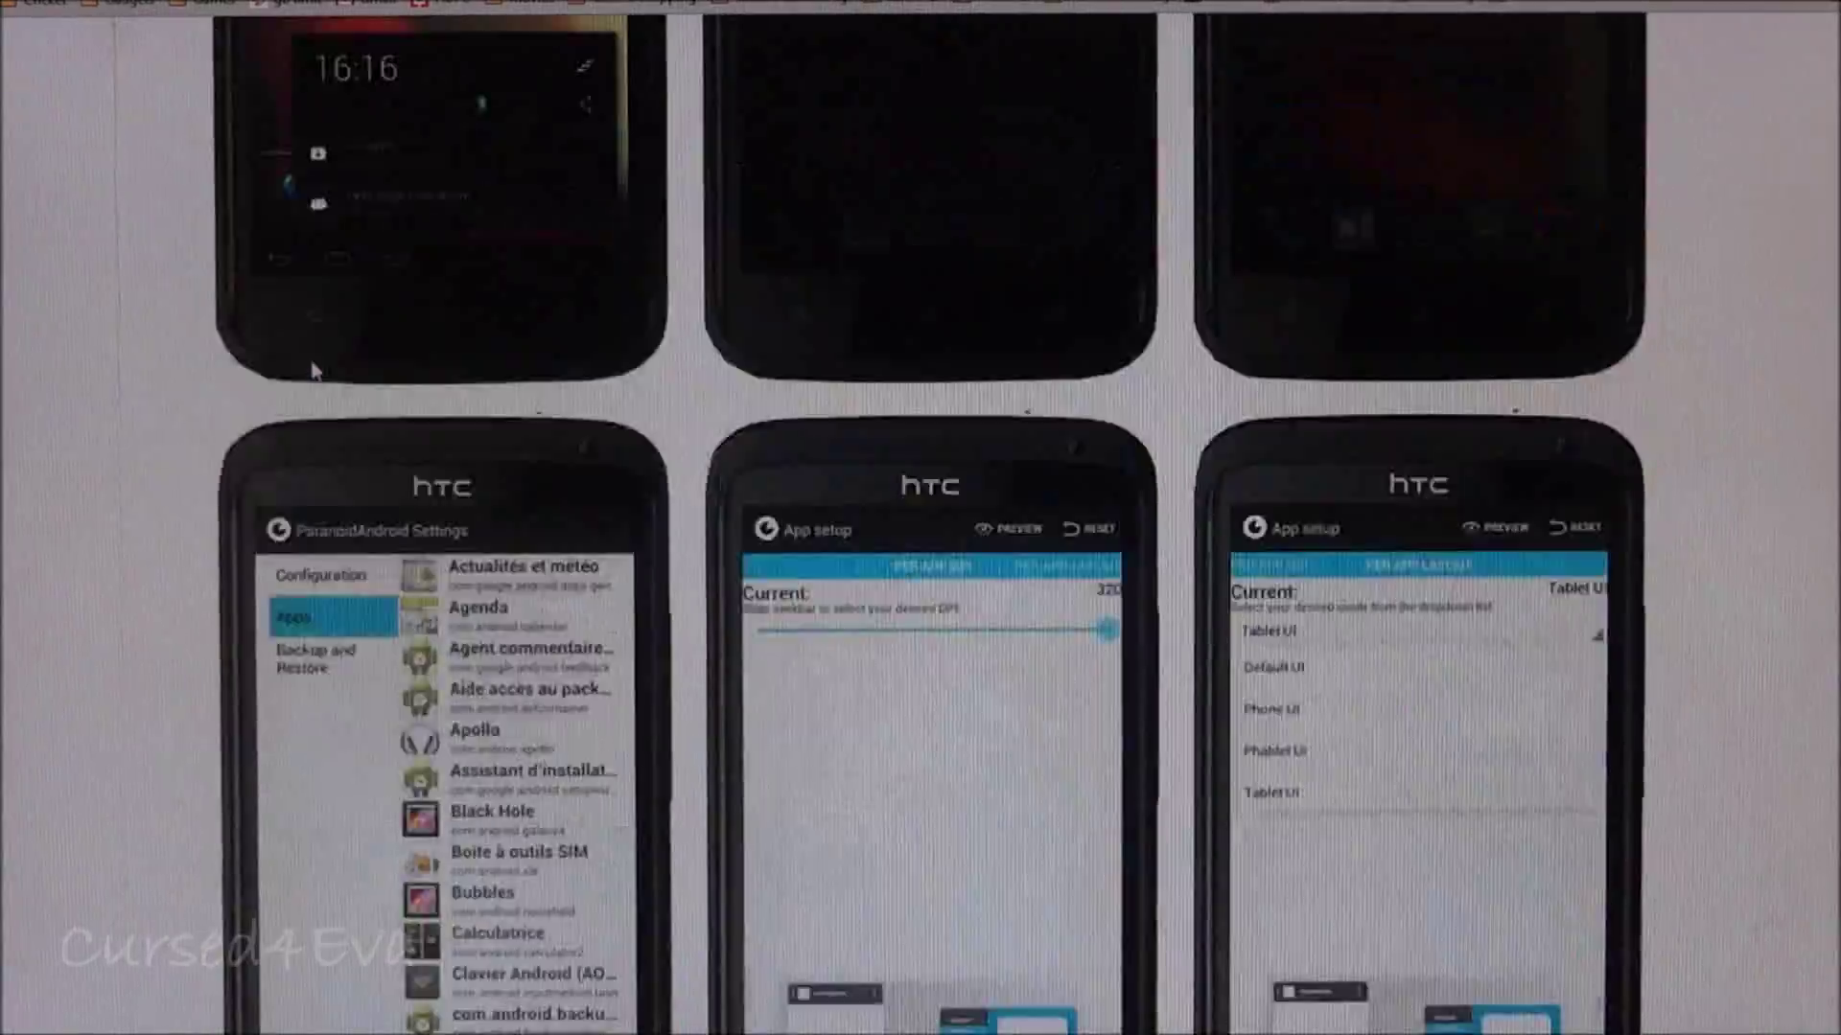
scroll(947, 431, "up", 5)
scroll(946, 431, "up", 3)
scroll(946, 431, "down", 2)
scroll(326, 341, "down", 5)
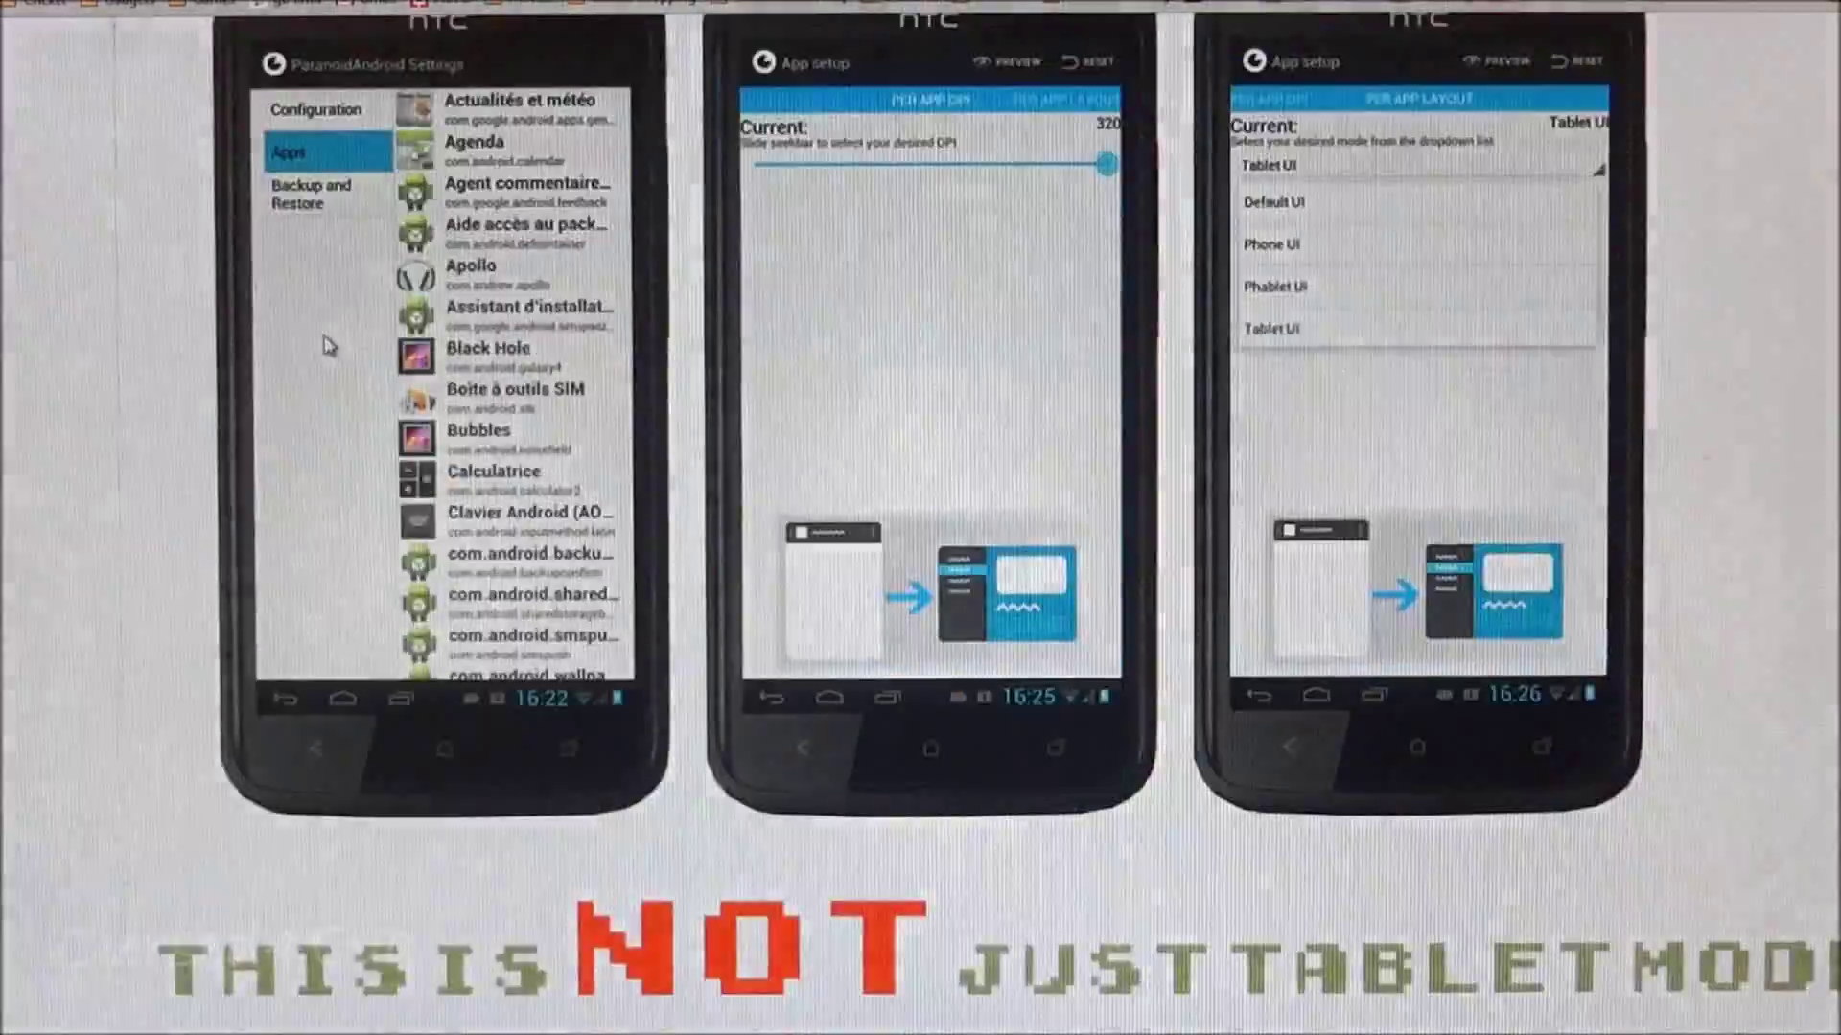
scroll(325, 341, "down", 5)
scroll(325, 341, "down", 5)
scroll(325, 342, "down", 2)
scroll(323, 349, "up", 3)
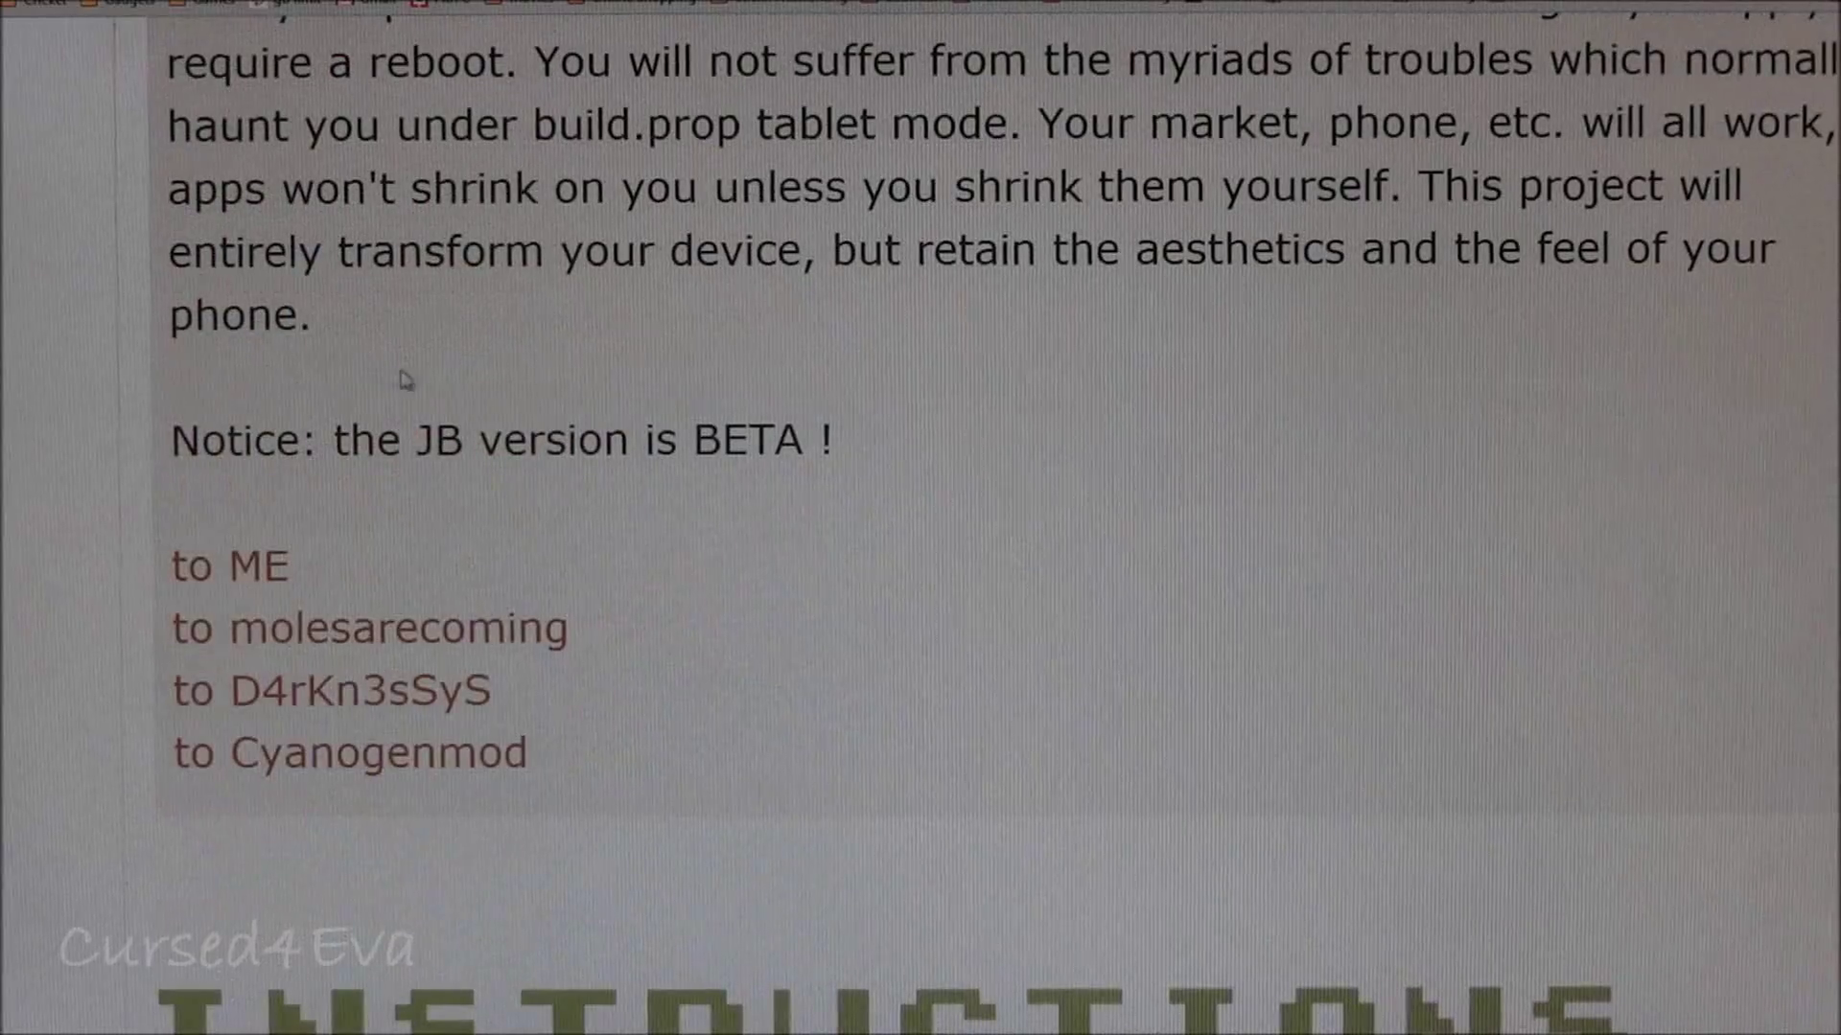
left_click_drag(417, 437, 773, 435)
scroll(822, 383, "down", 3)
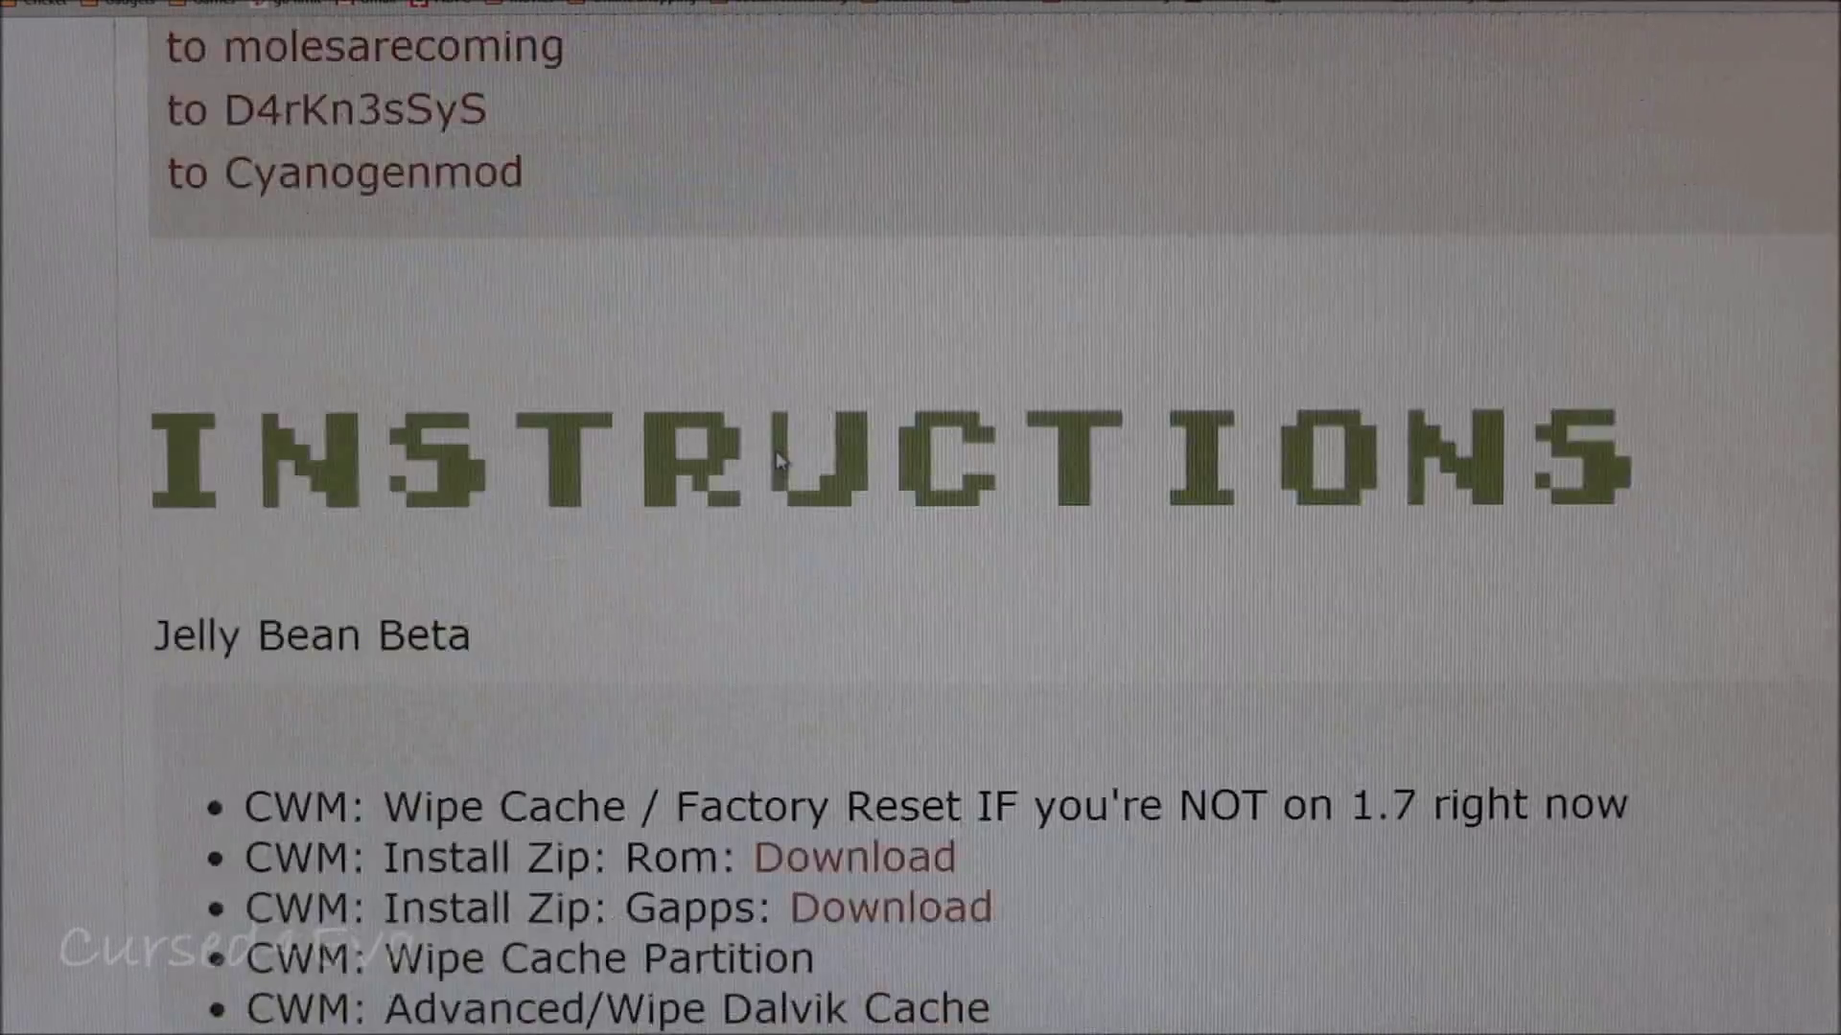
scroll(822, 384, "down", 3)
scroll(776, 431, "down", 3)
scroll(775, 460, "down", 2)
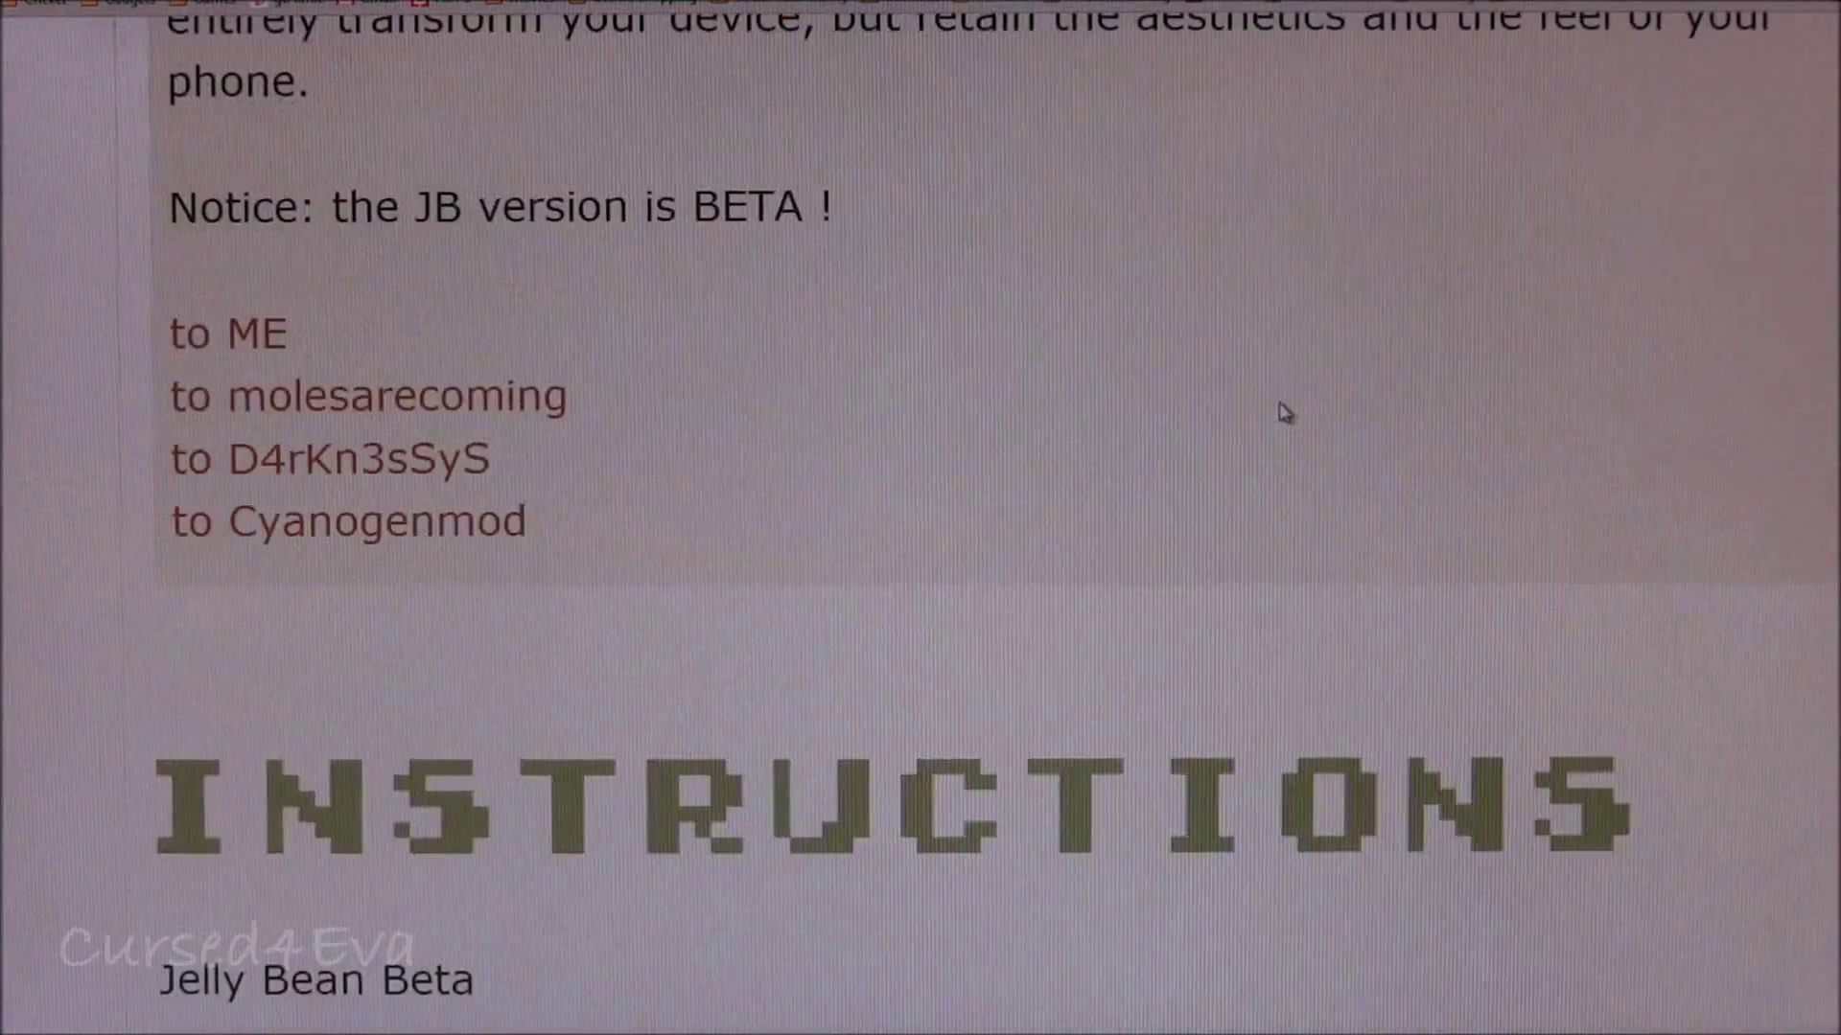
scroll(1265, 406, "down", 5)
scroll(1265, 406, "down", 5)
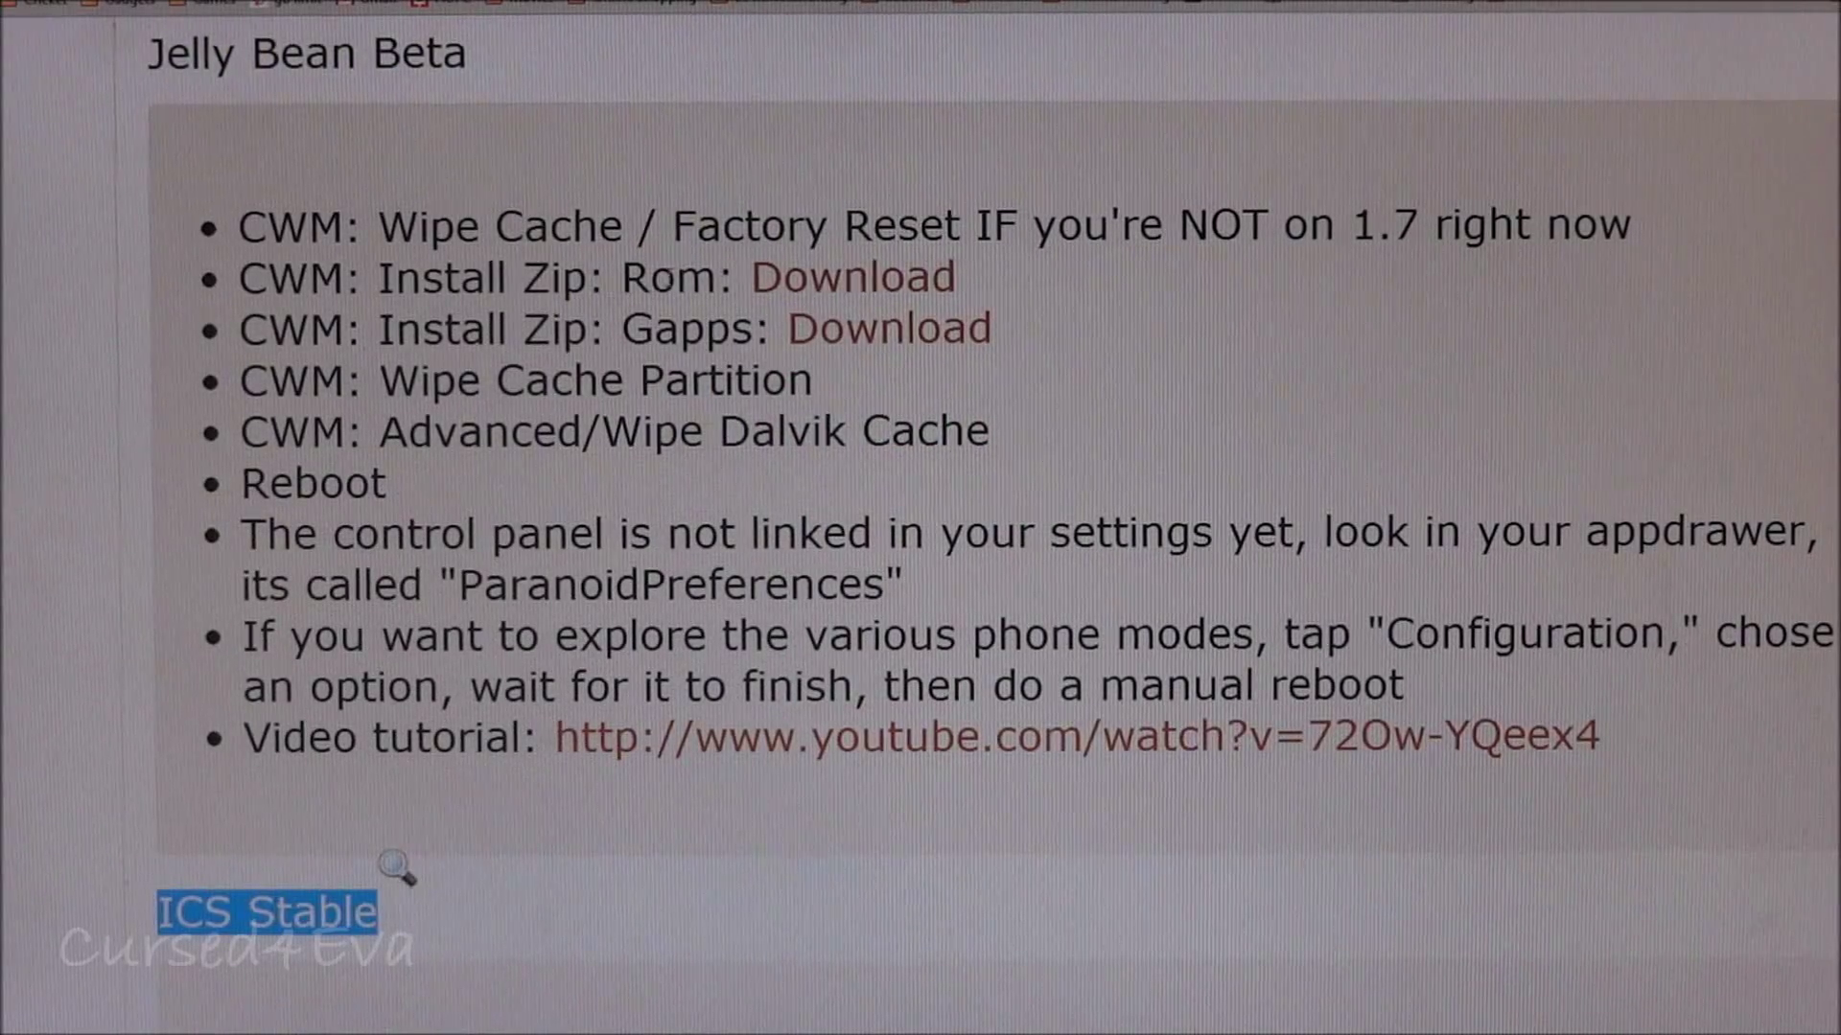
left_click_drag(650, 276, 748, 276)
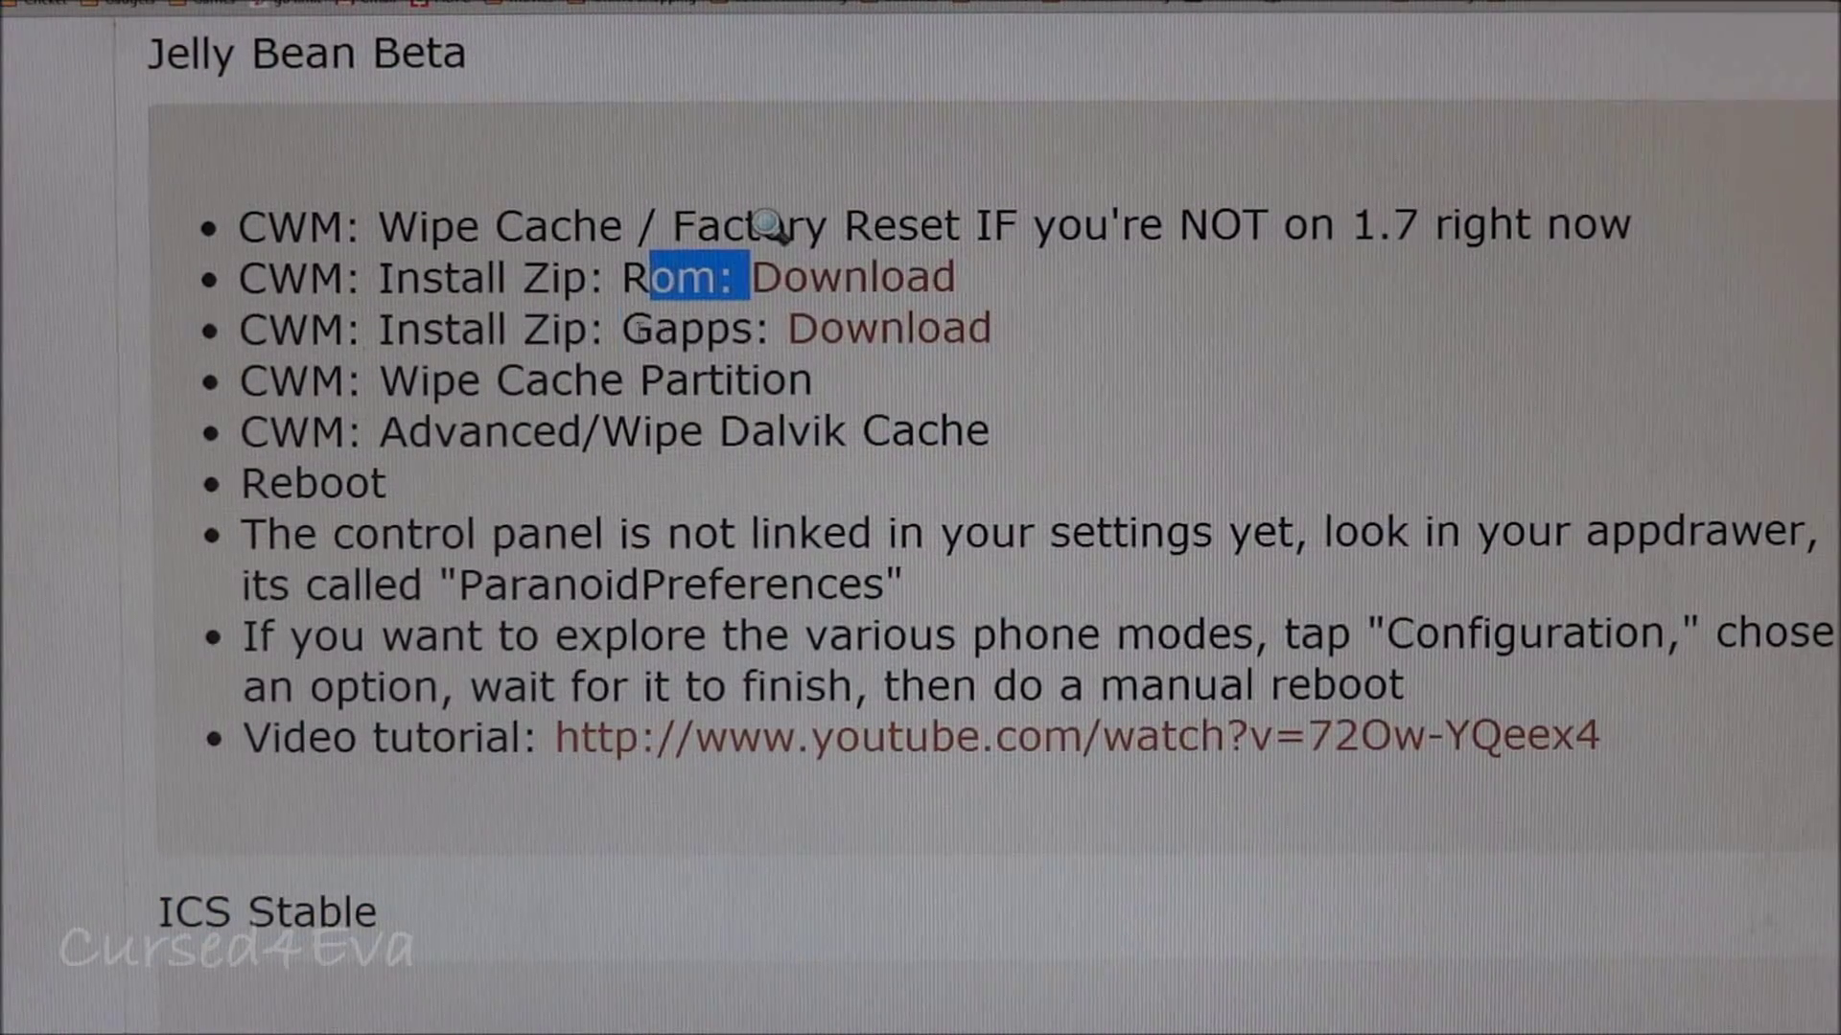
double_click(688, 329)
left_click_drag(145, 55, 371, 56)
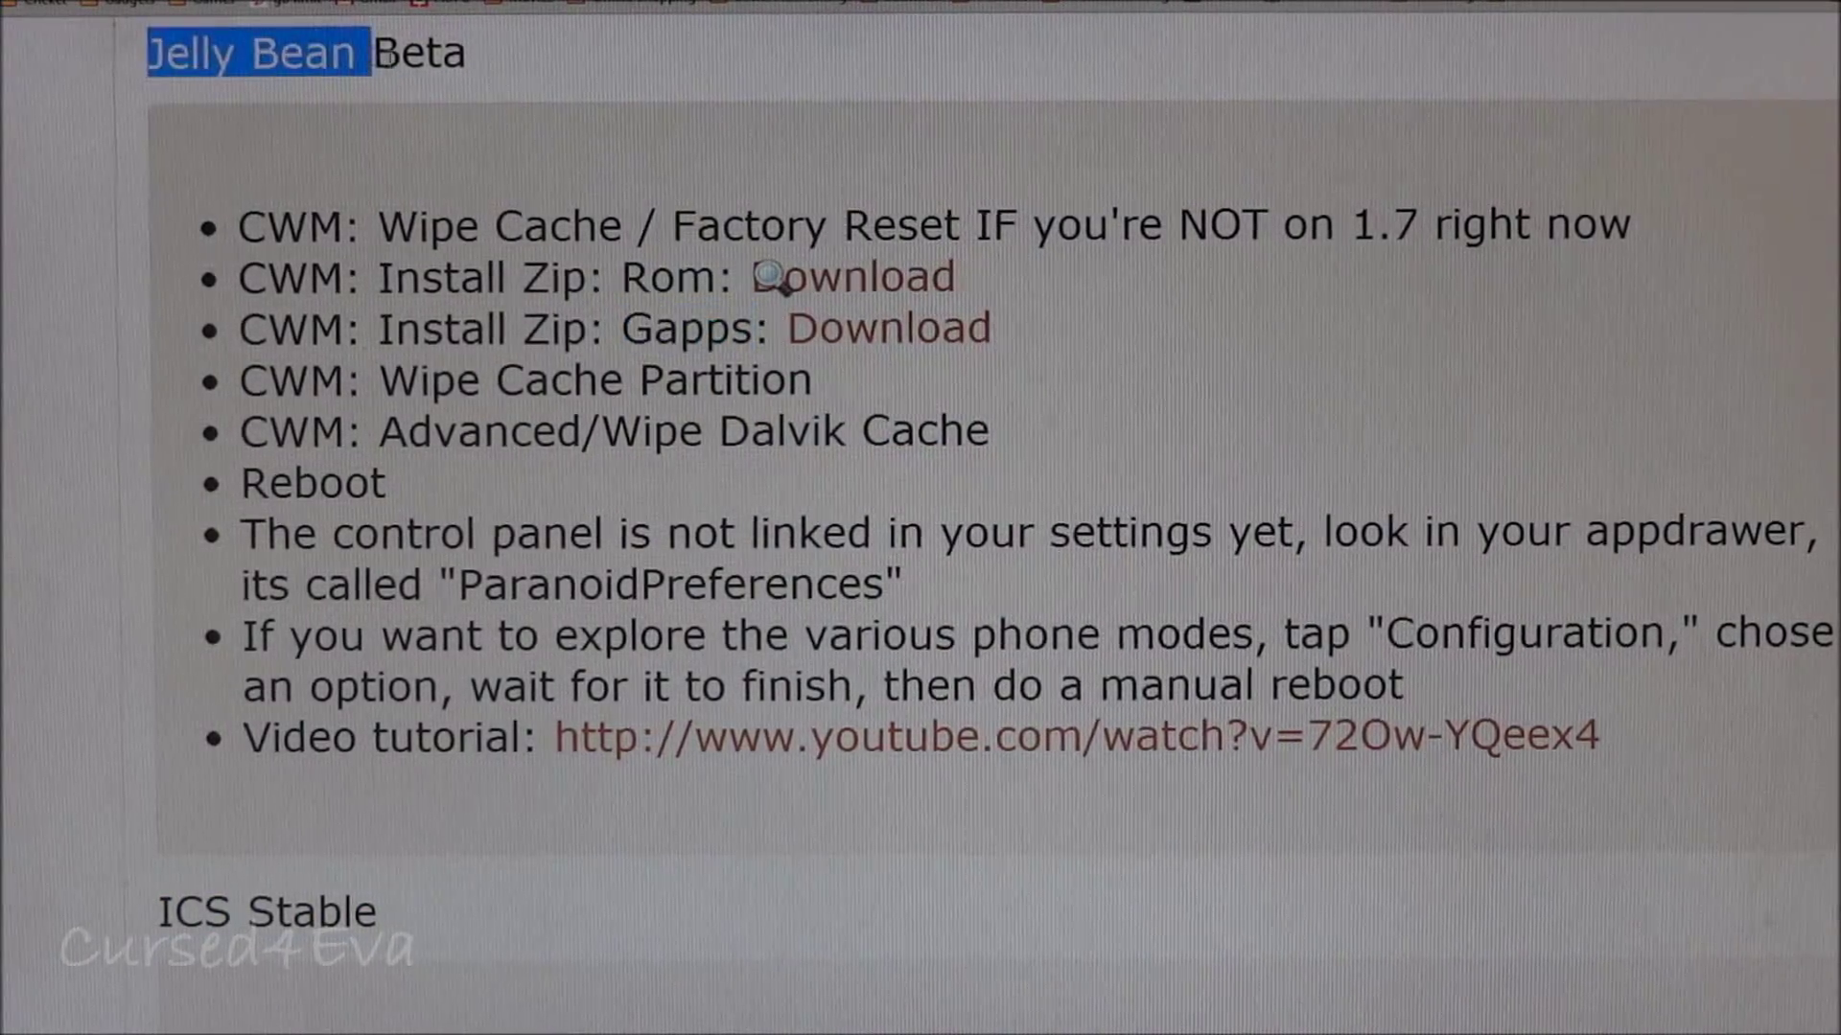
left_click(395, 86)
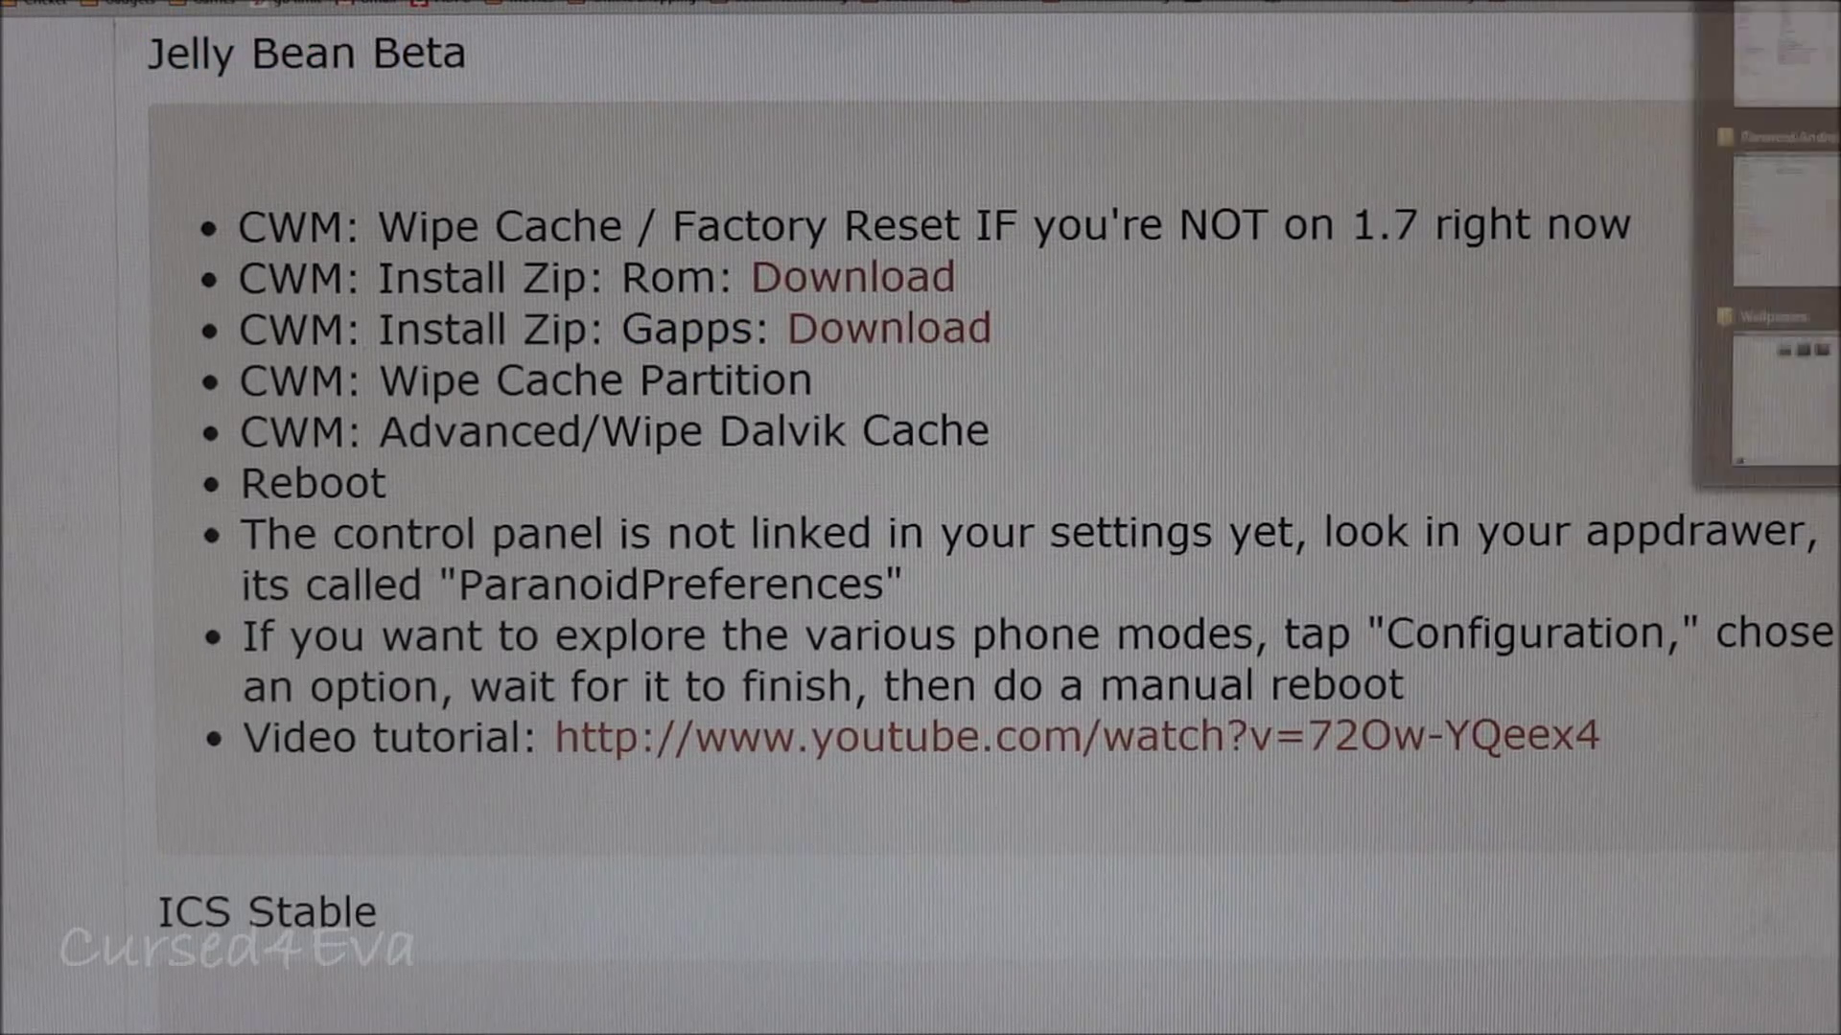
Switch to the Paranoid Android JB folder and select, then deselect, the Gapps and PA-EndeavorU-JB-Beta1 zips.
key("alt+Tab")
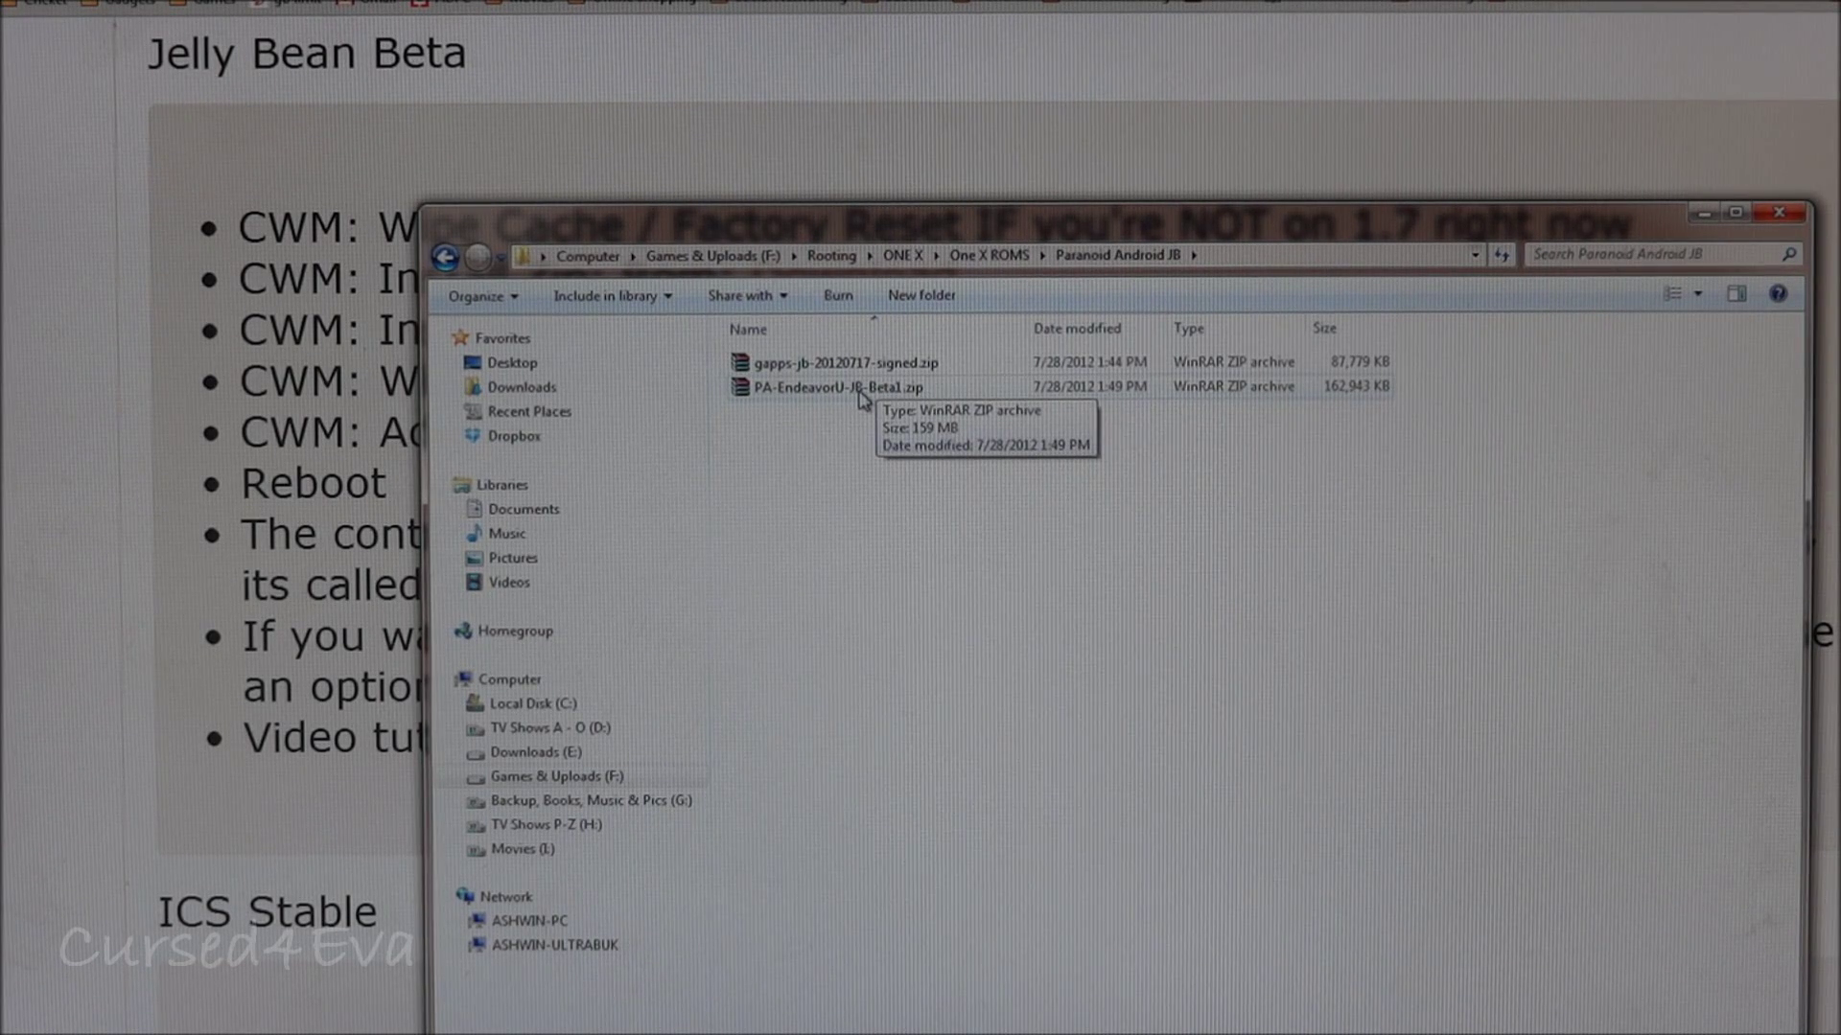
key("ctrl+a")
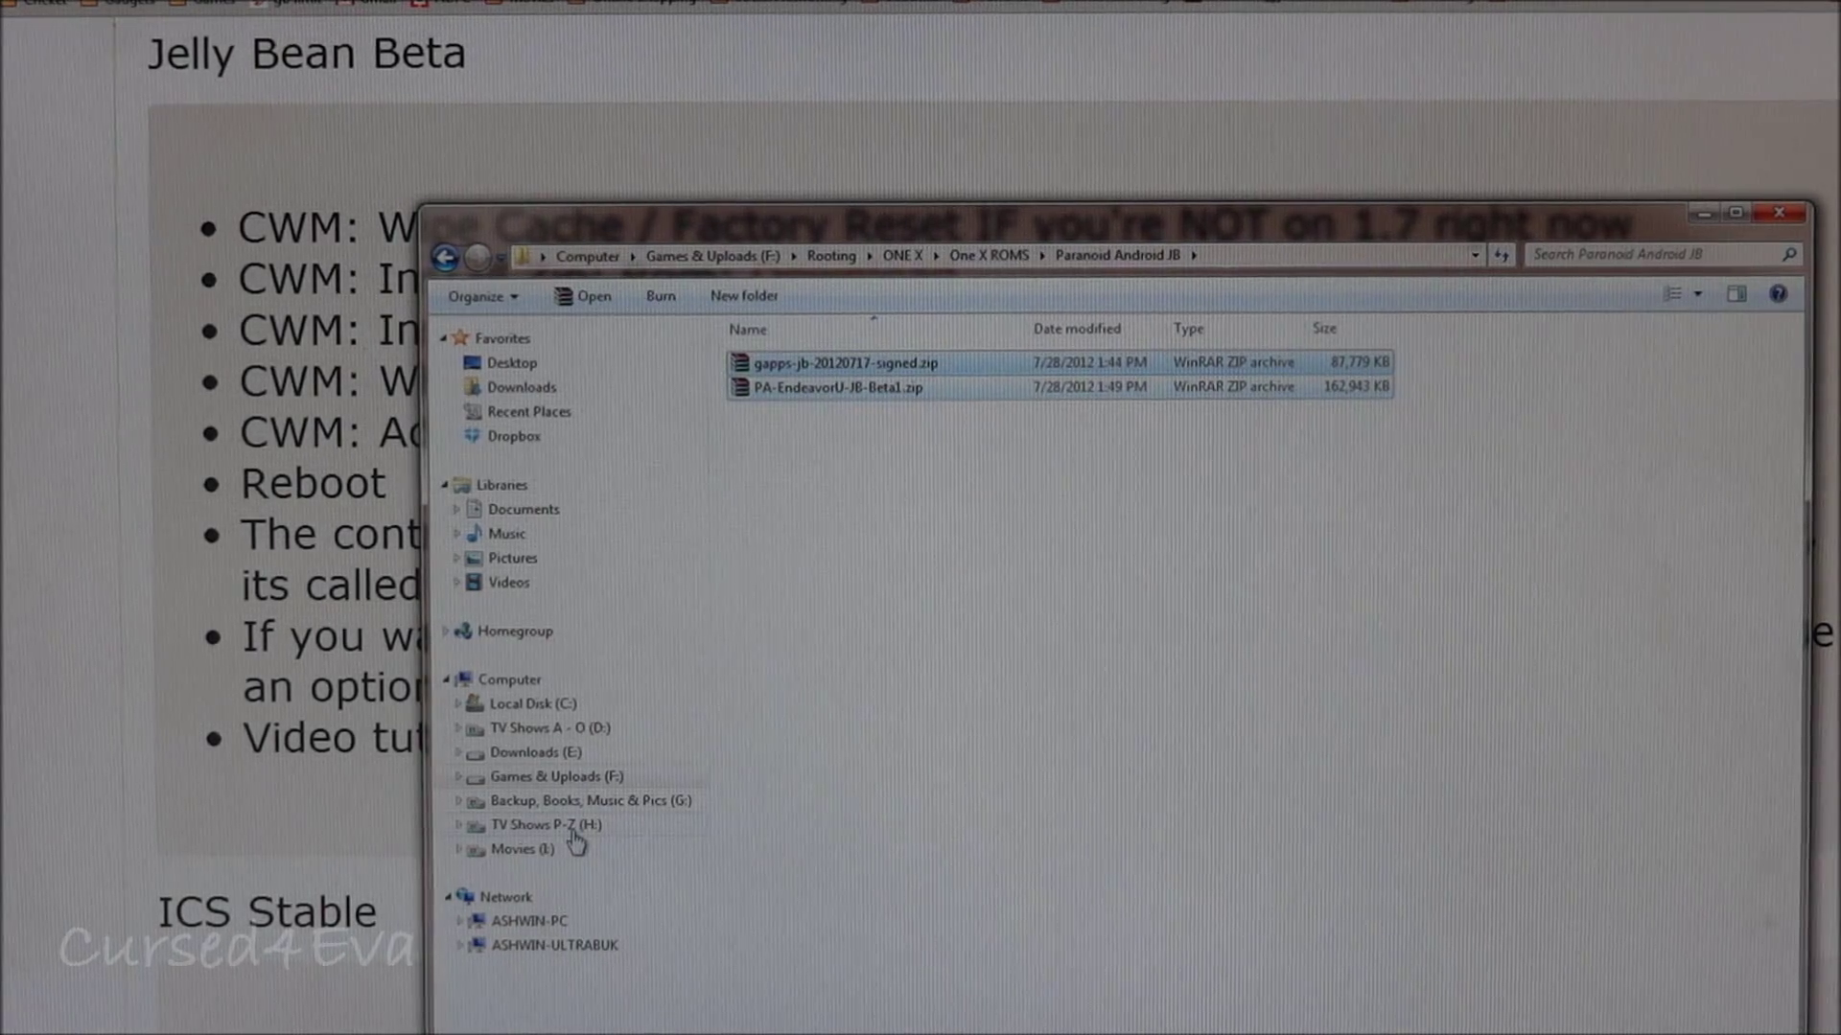
left_click(1007, 576)
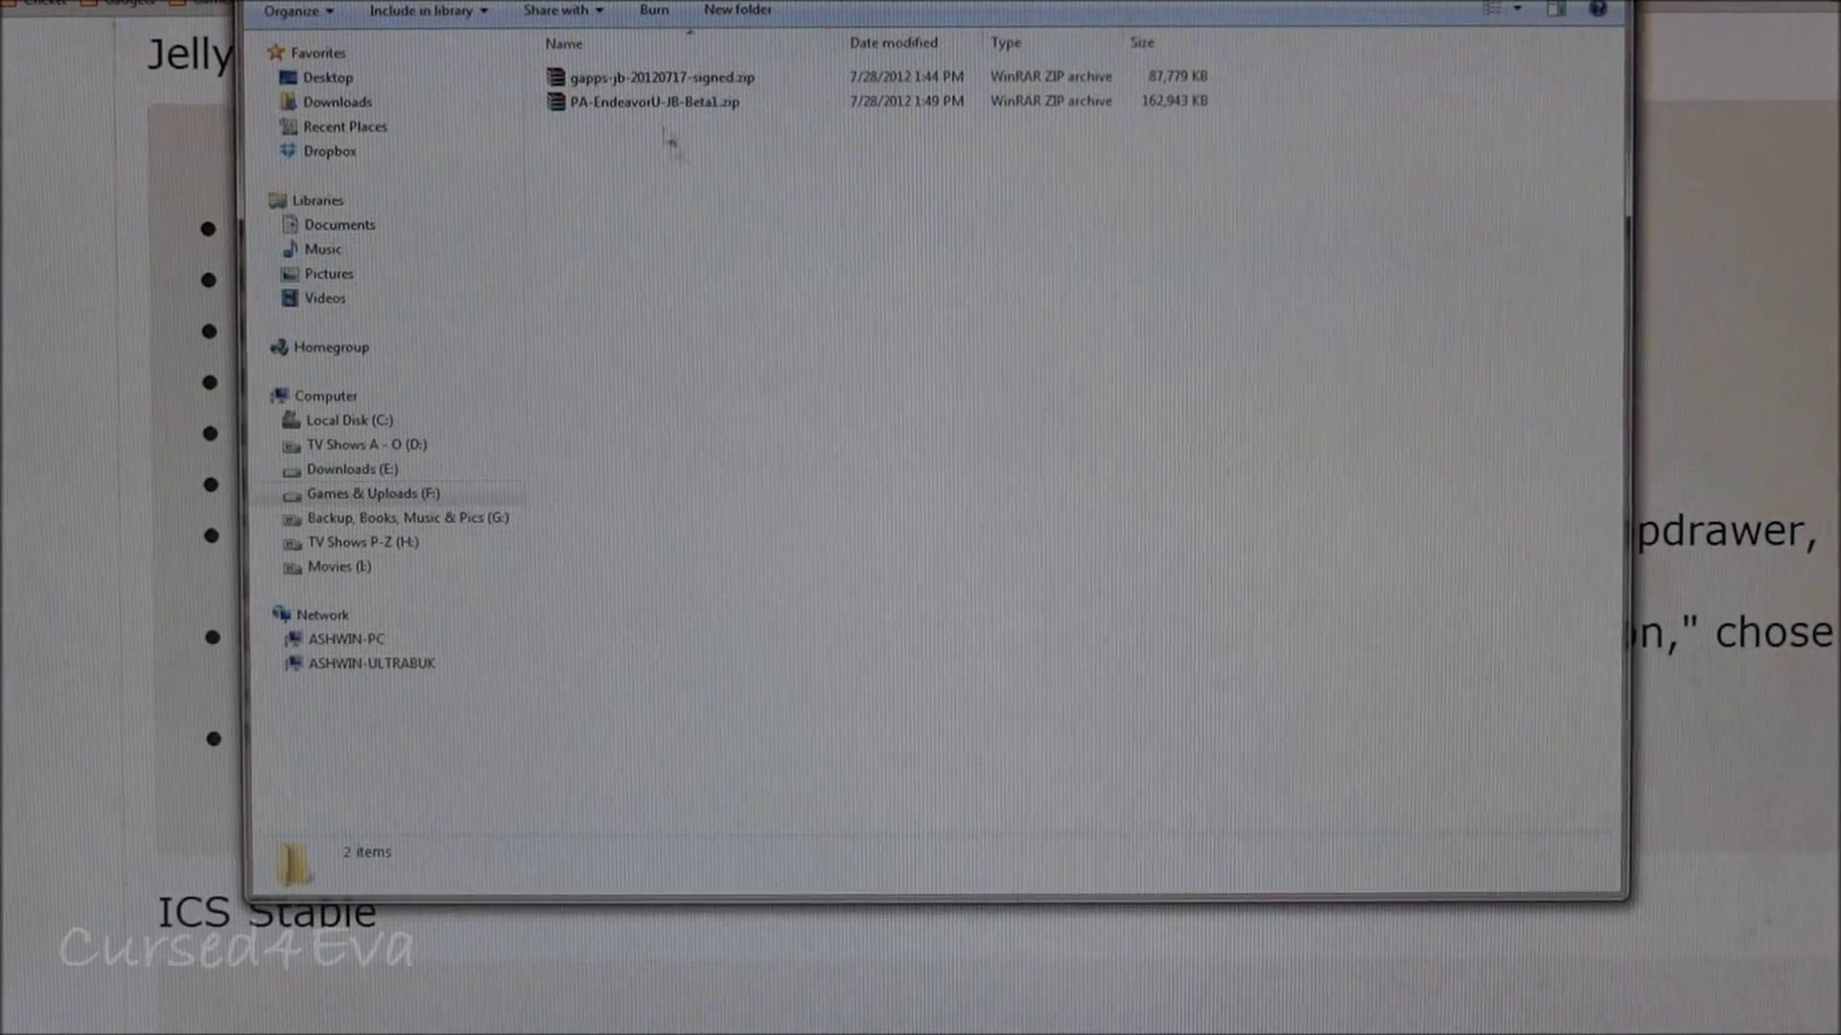
Open PA-EndeavorU-JB-Beta1.zip in WinRAR and select boot.img inside the archive.
double_click(648, 103)
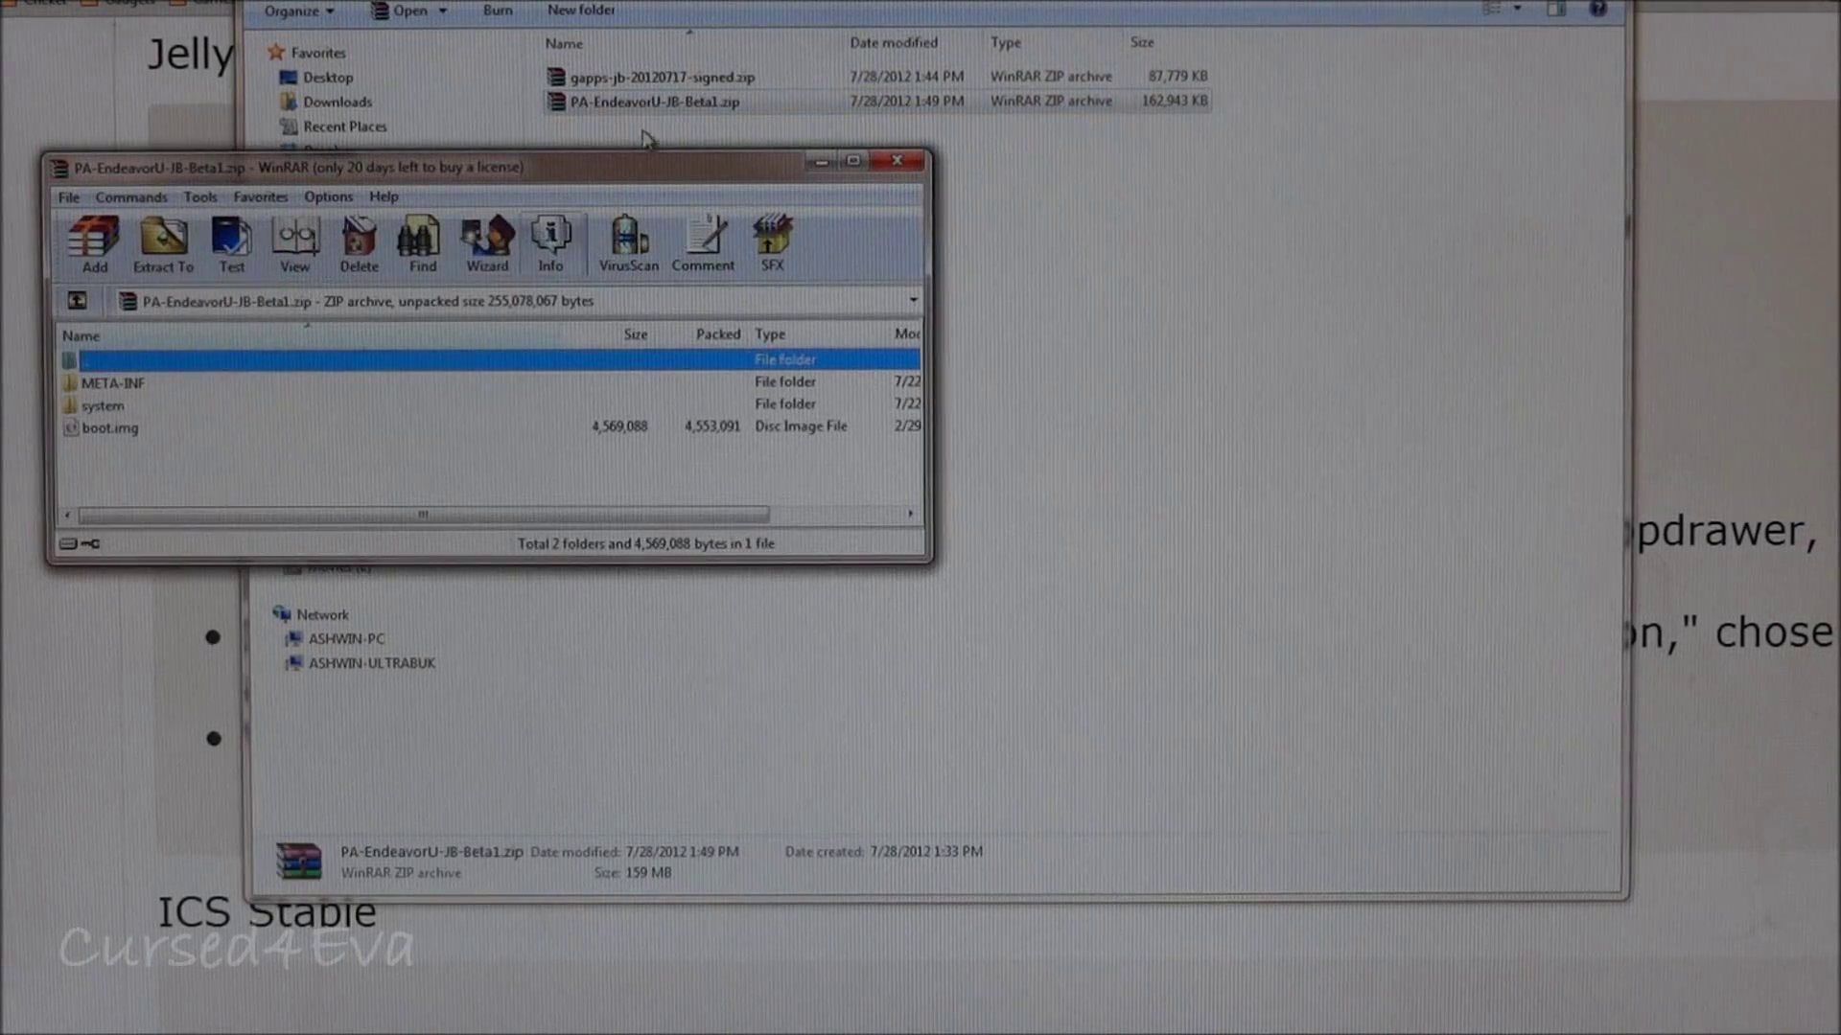
left_click_drag(584, 171, 1072, 193)
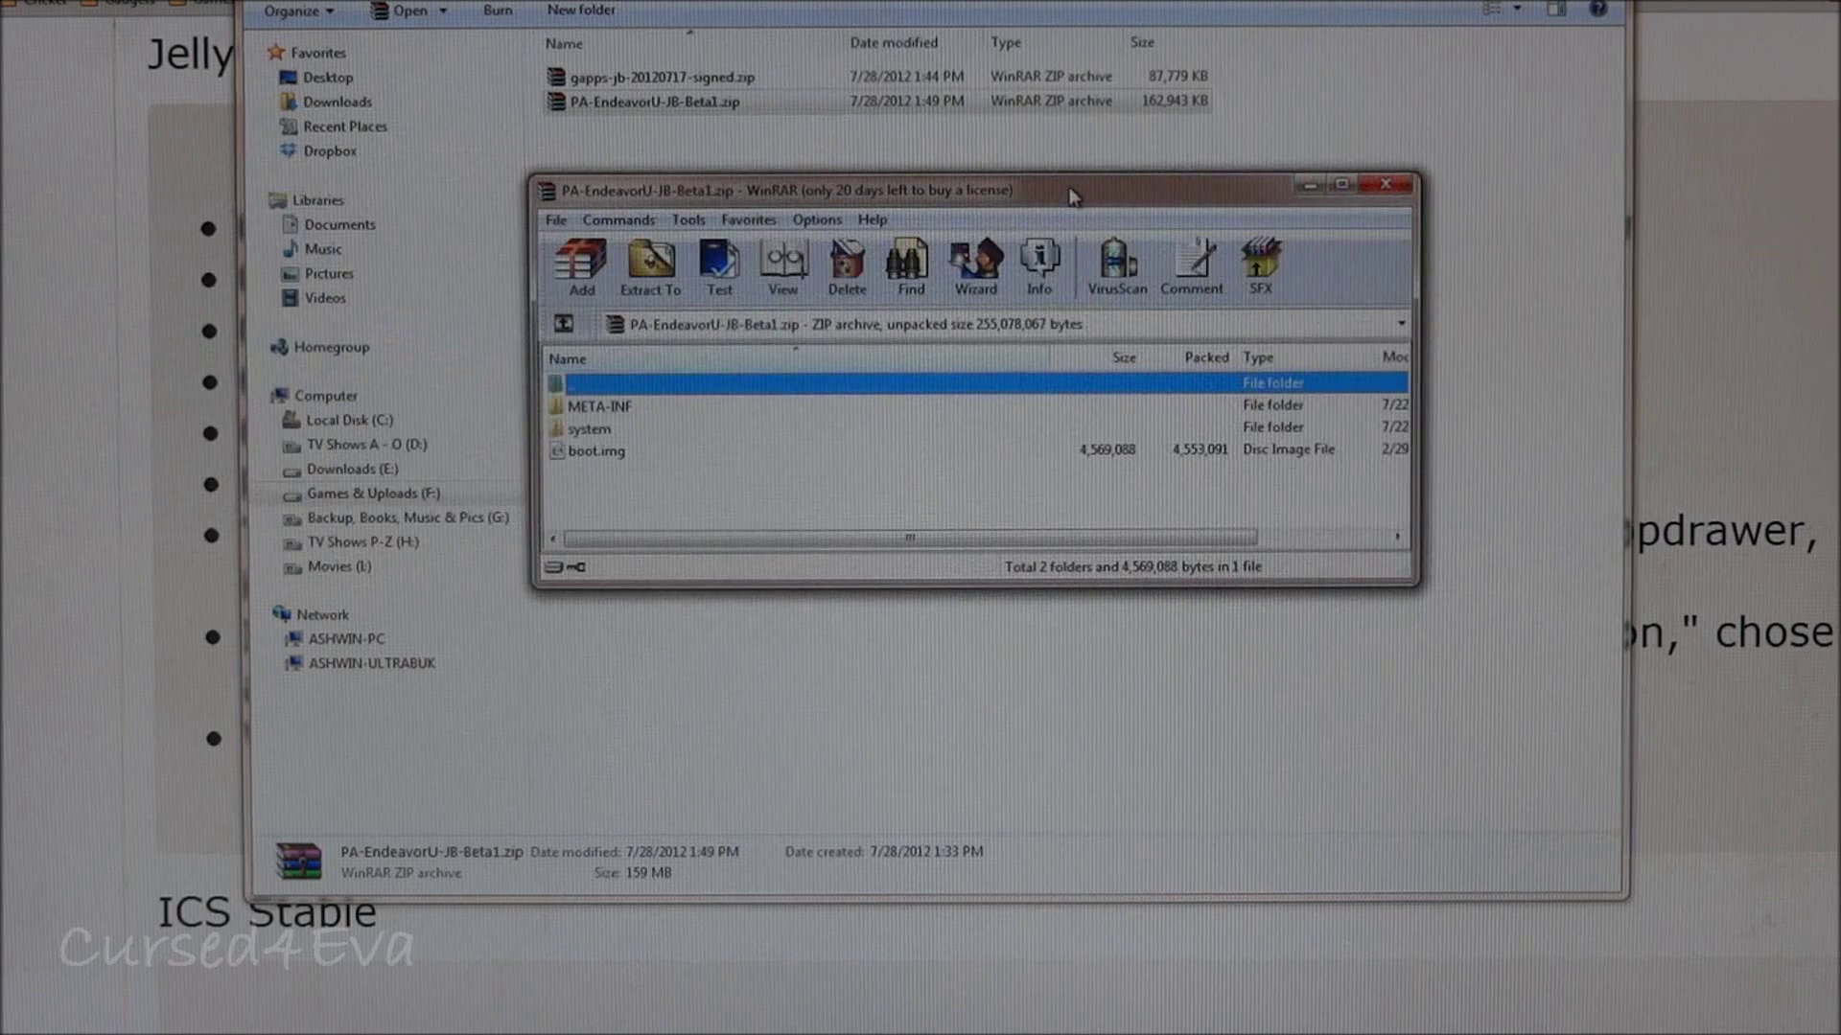
left_click(597, 450)
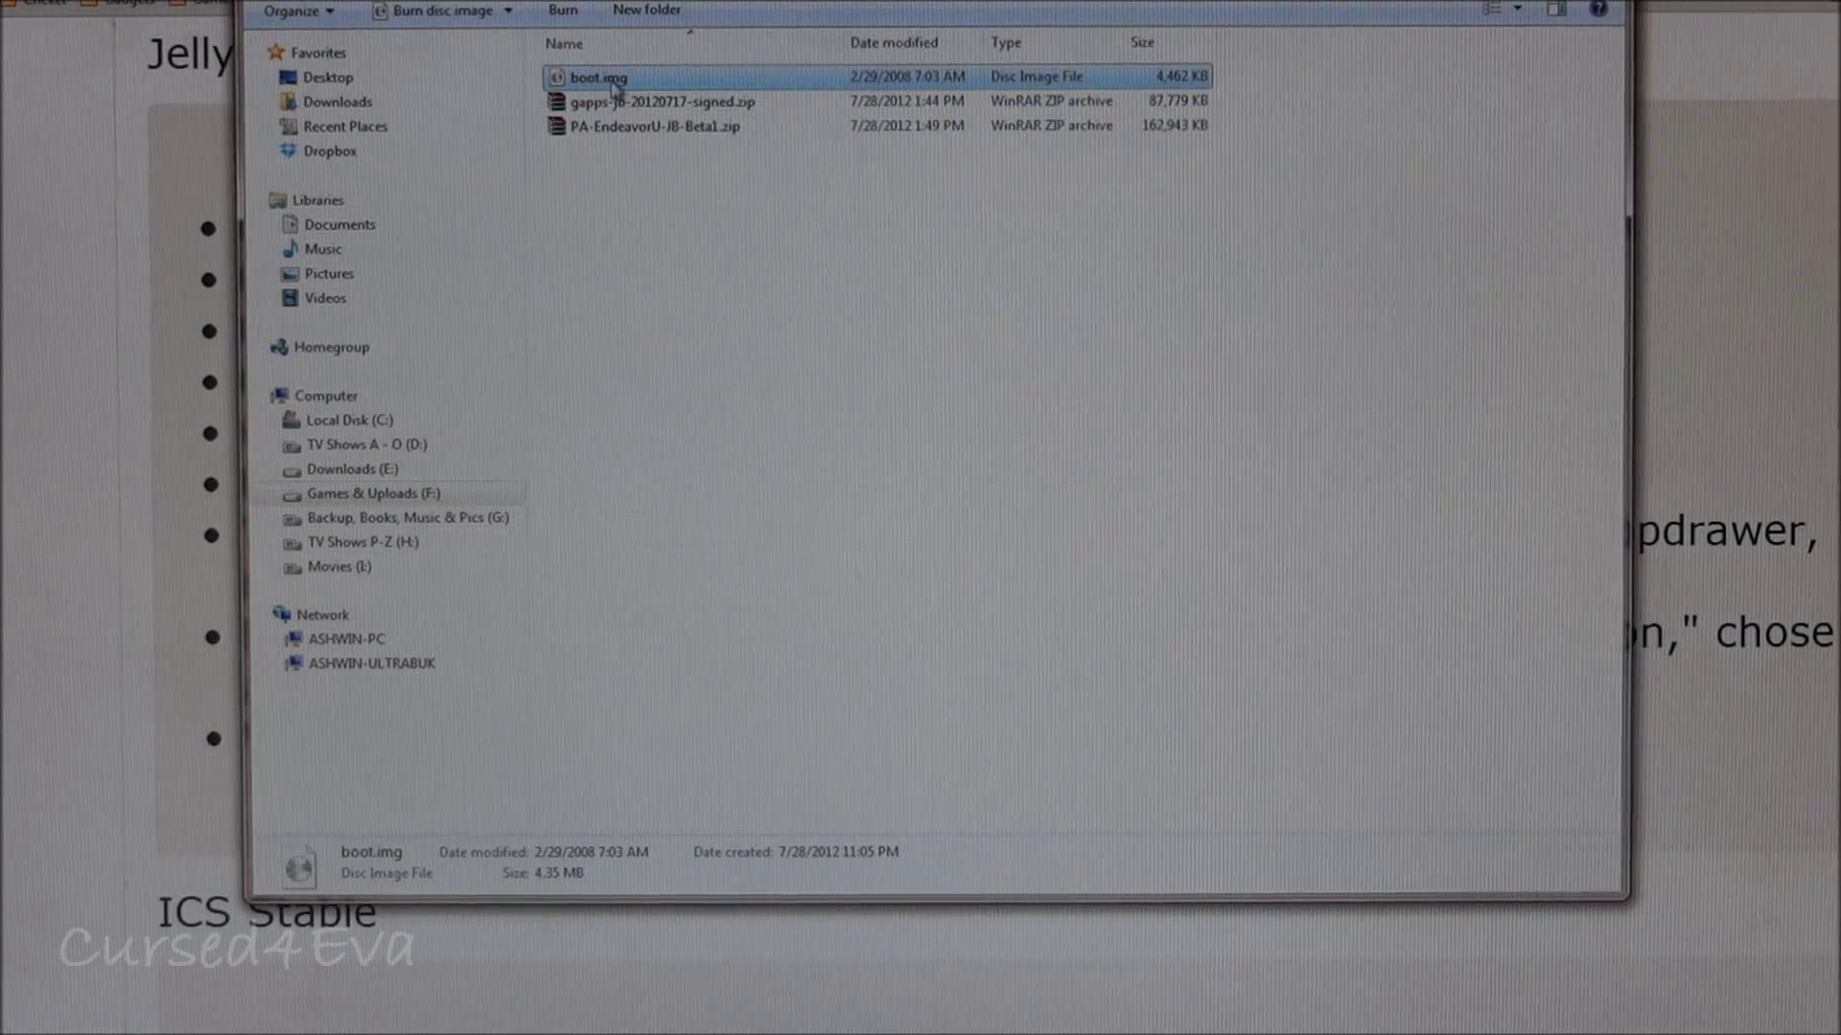
Cut boot.img and paste it into C:\fastboot, replacing the older boot.img.
right_click(593, 78)
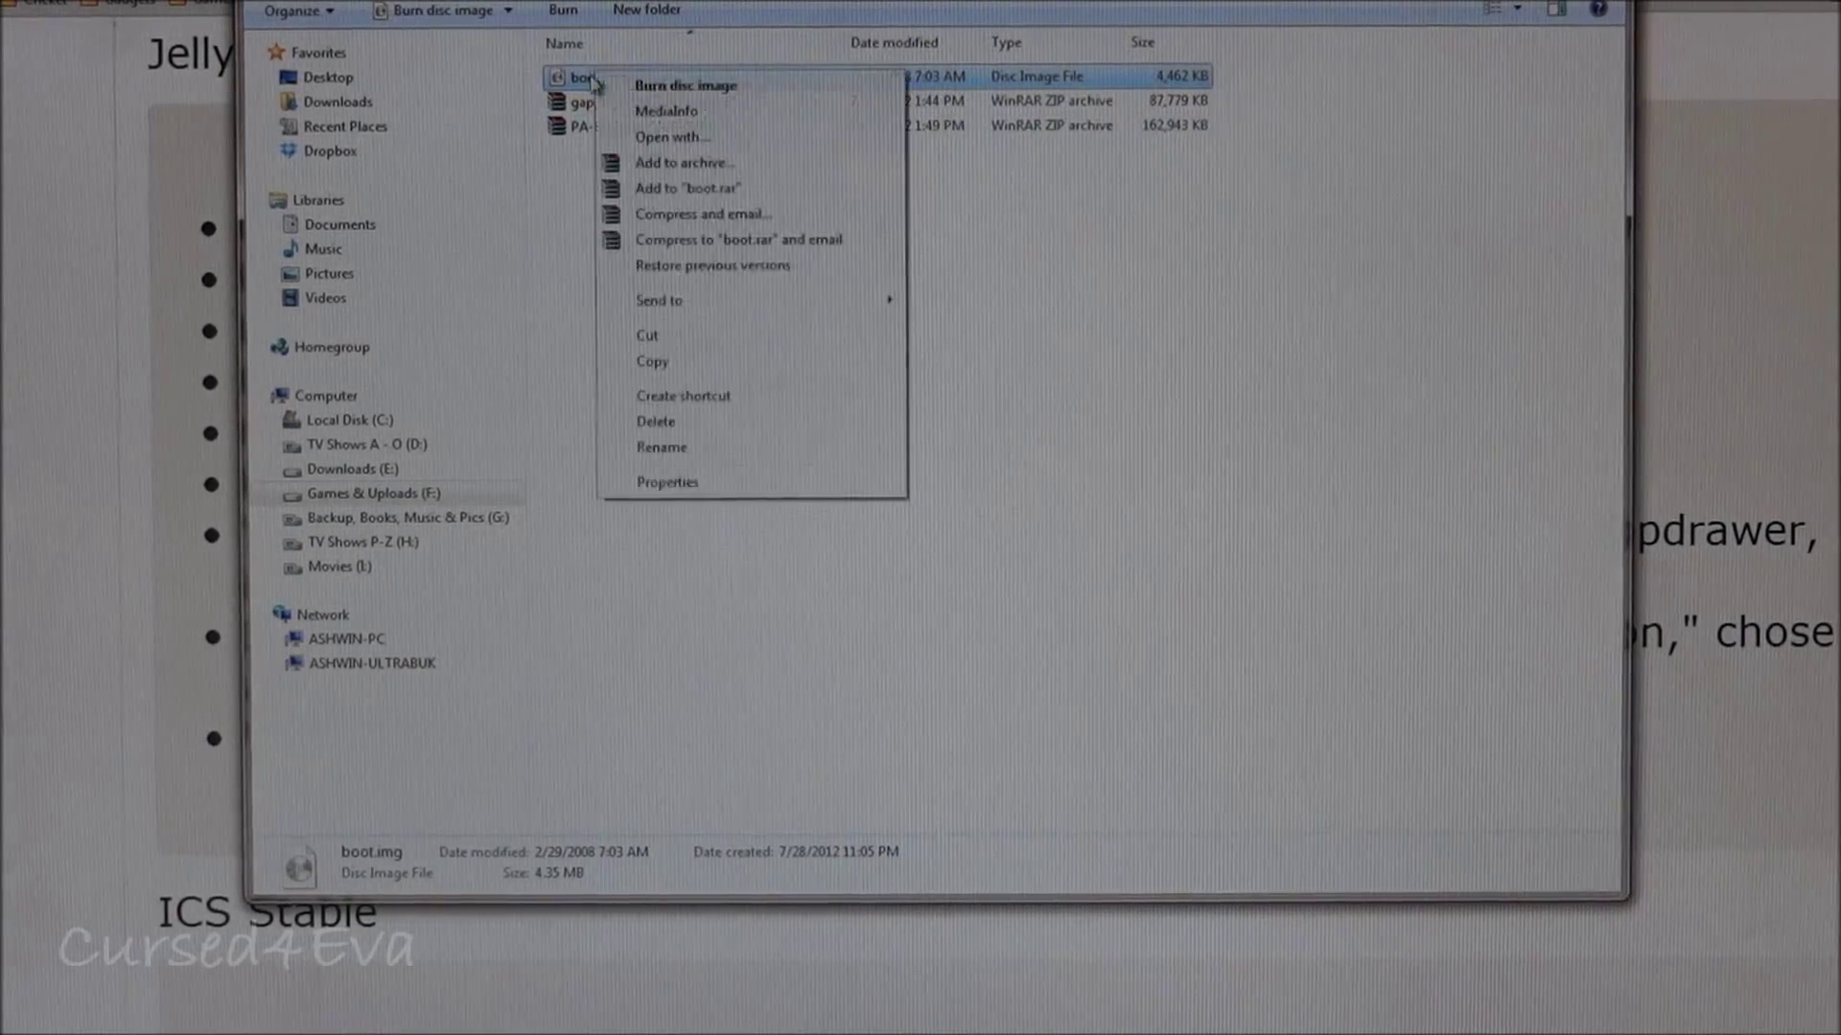
left_click(661, 336)
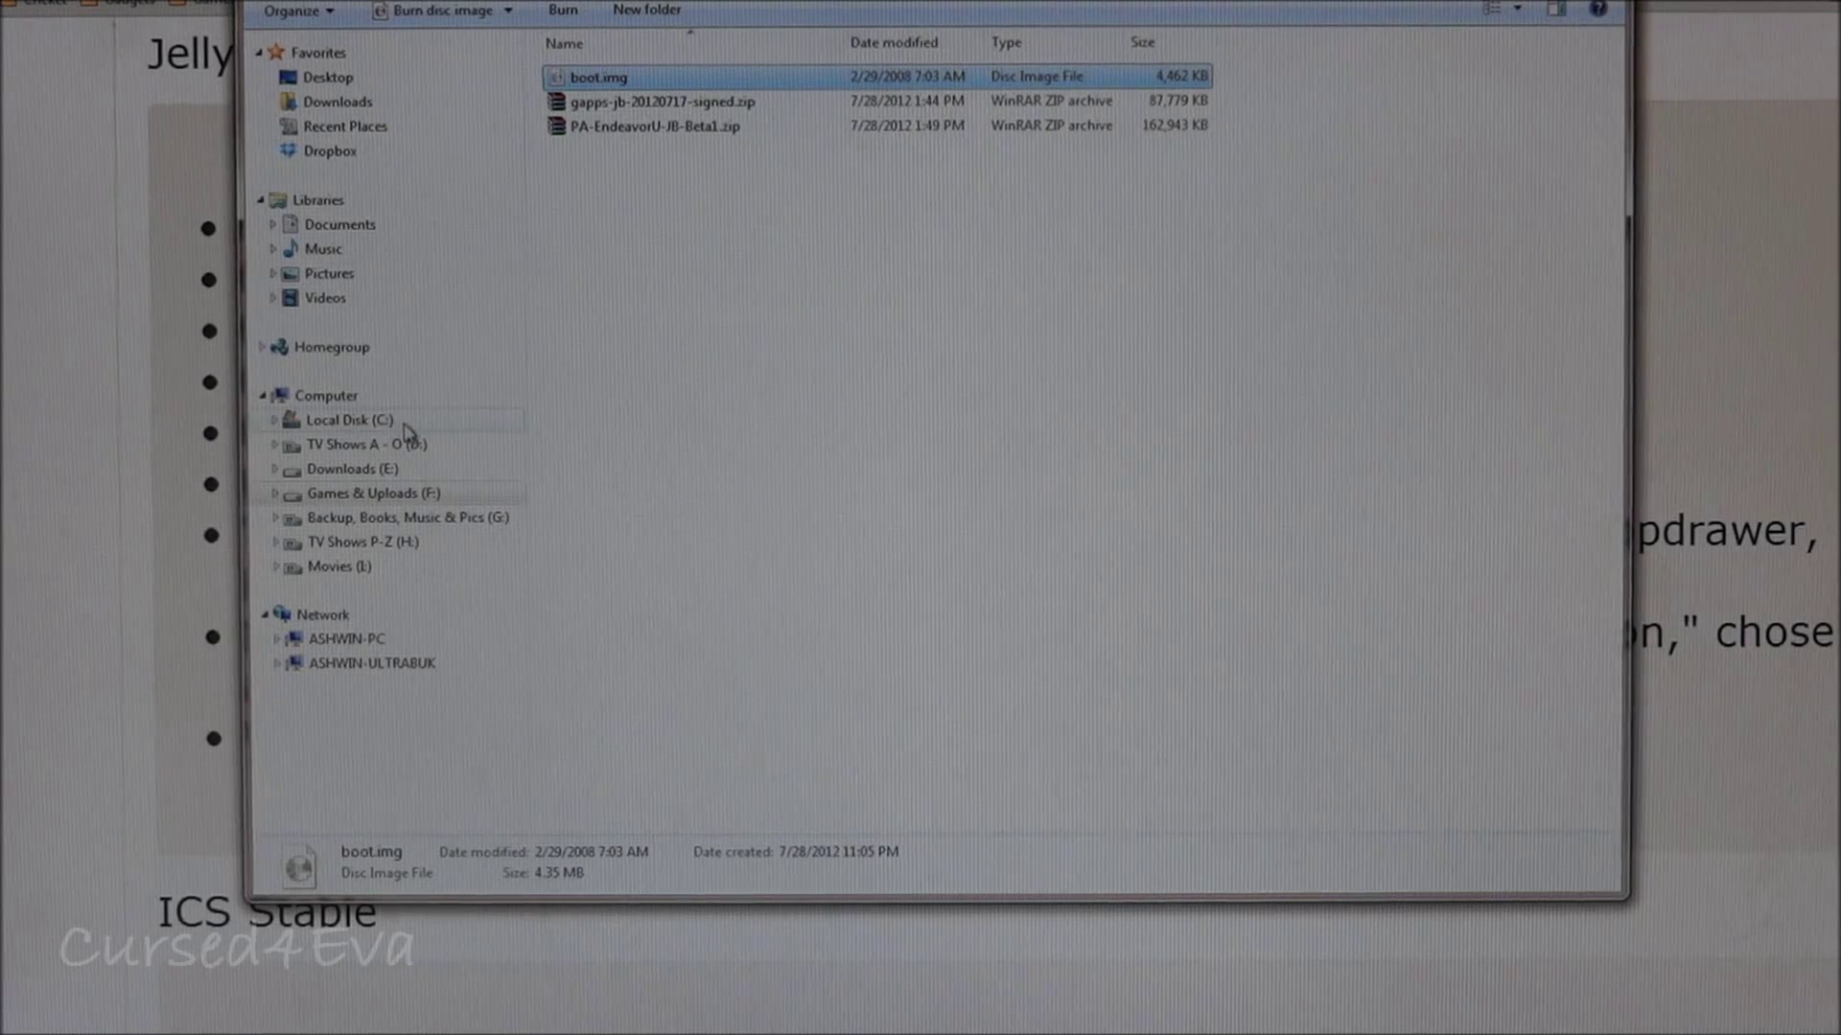
left_click(349, 421)
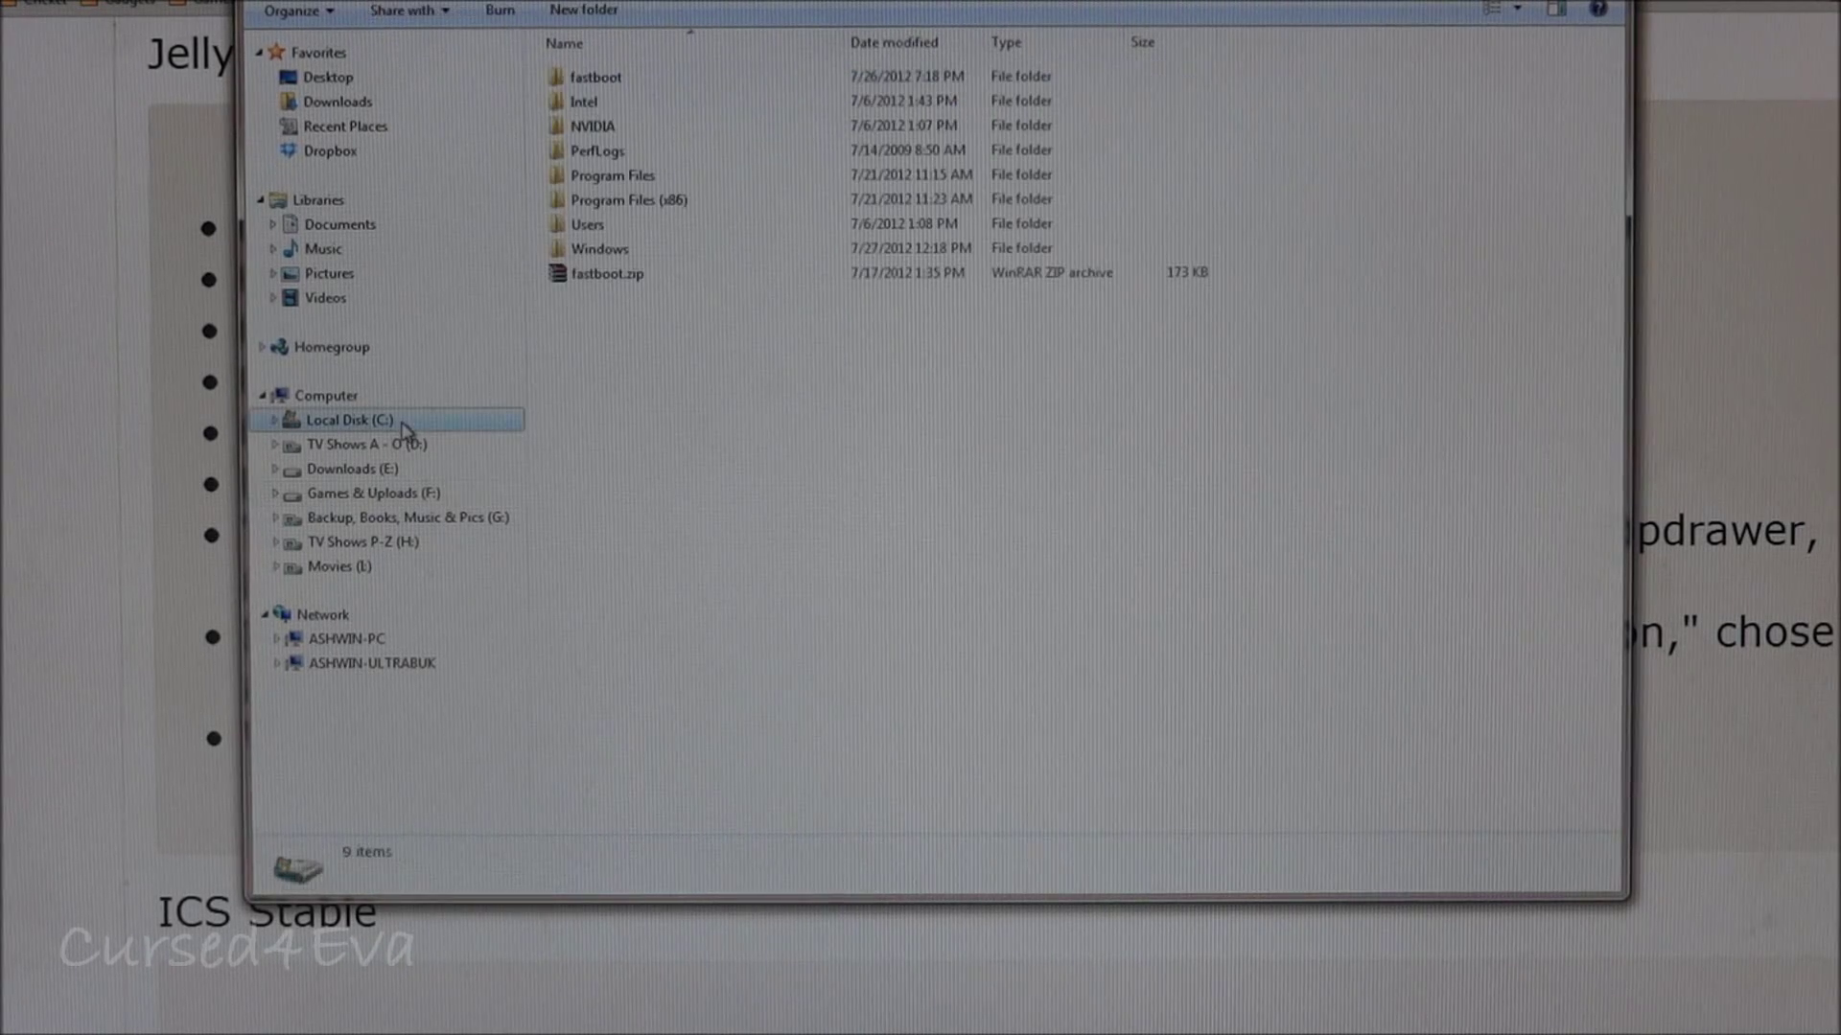
double_click(595, 77)
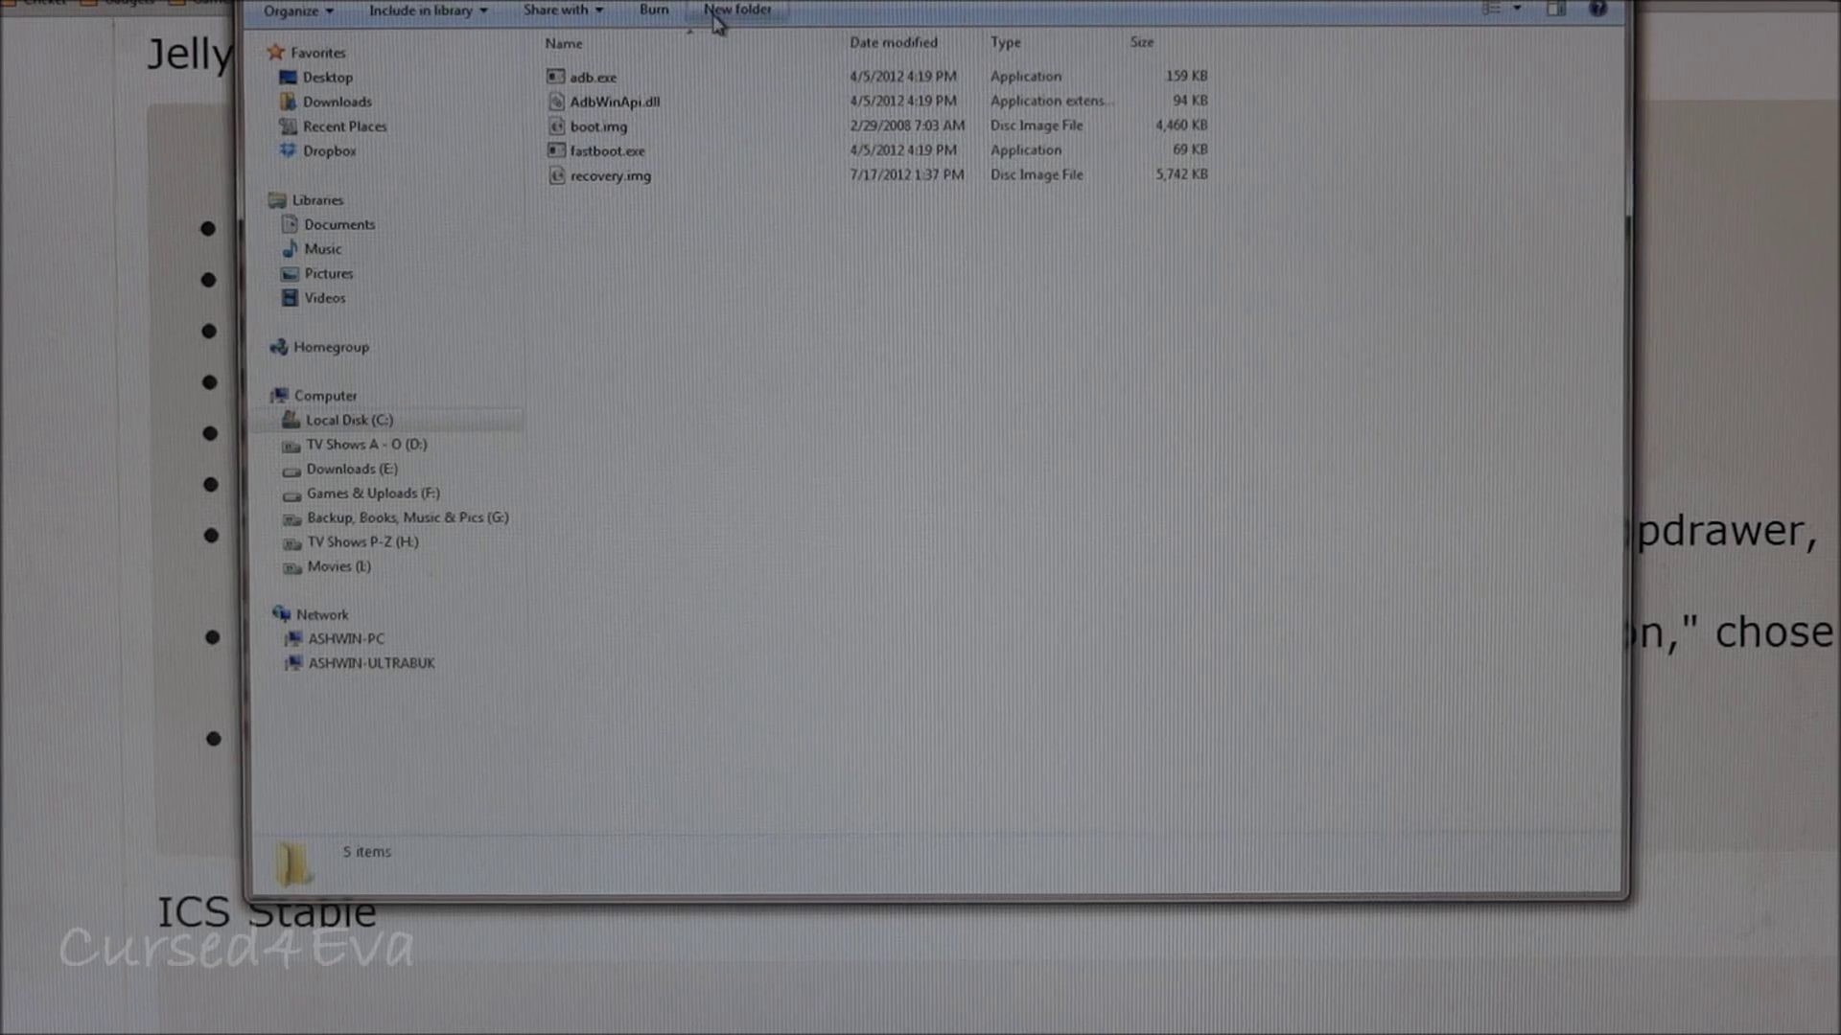
right_click(670, 260)
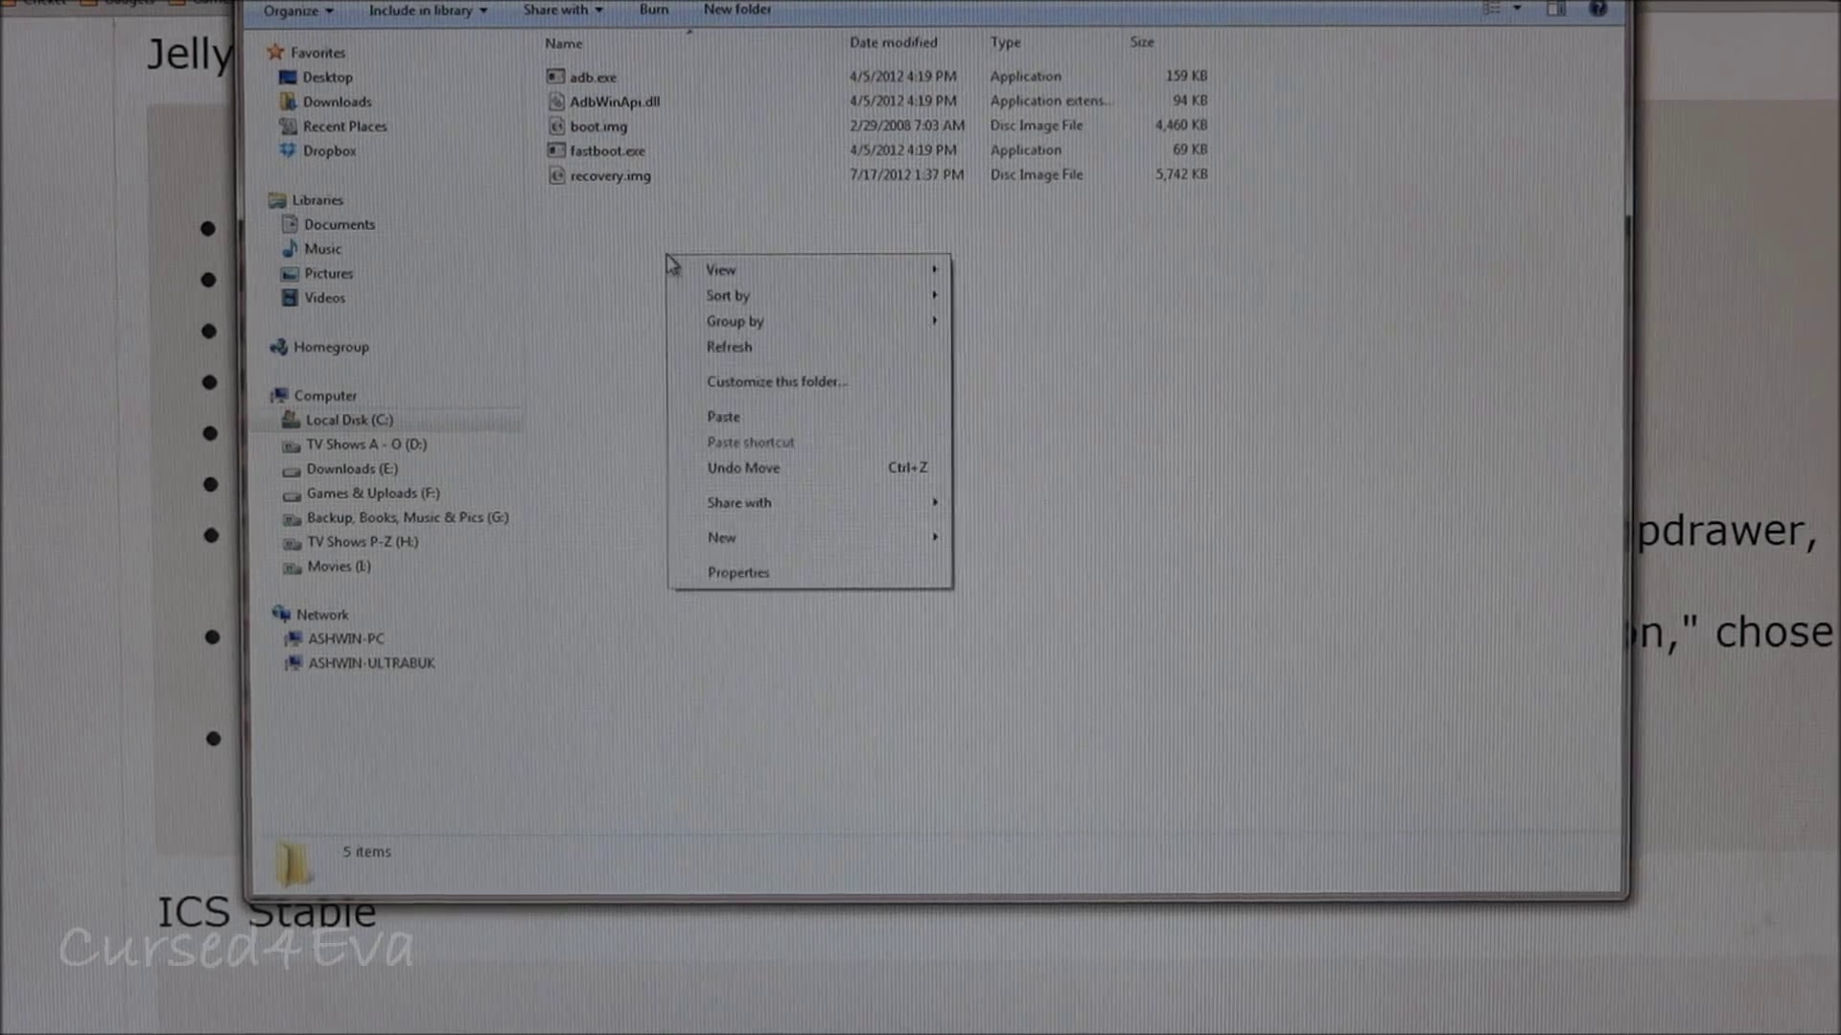
left_click(725, 417)
left_click(834, 467)
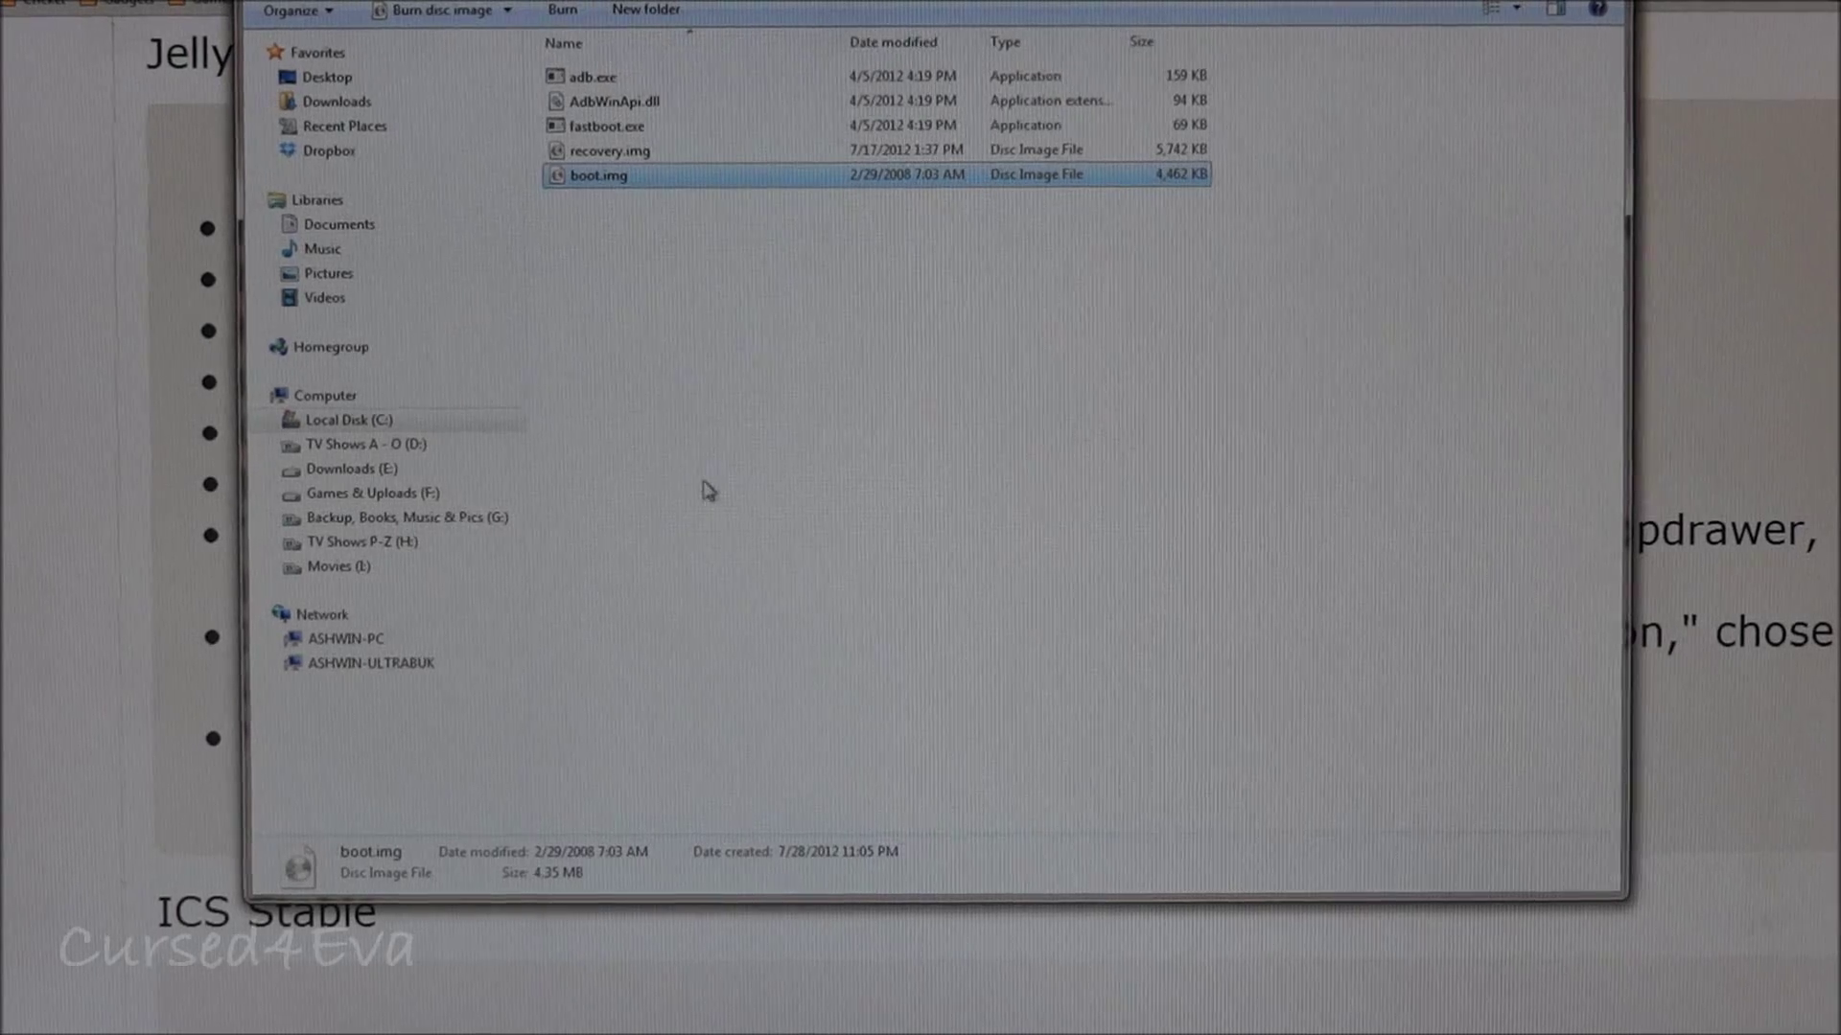
left_click(643, 489)
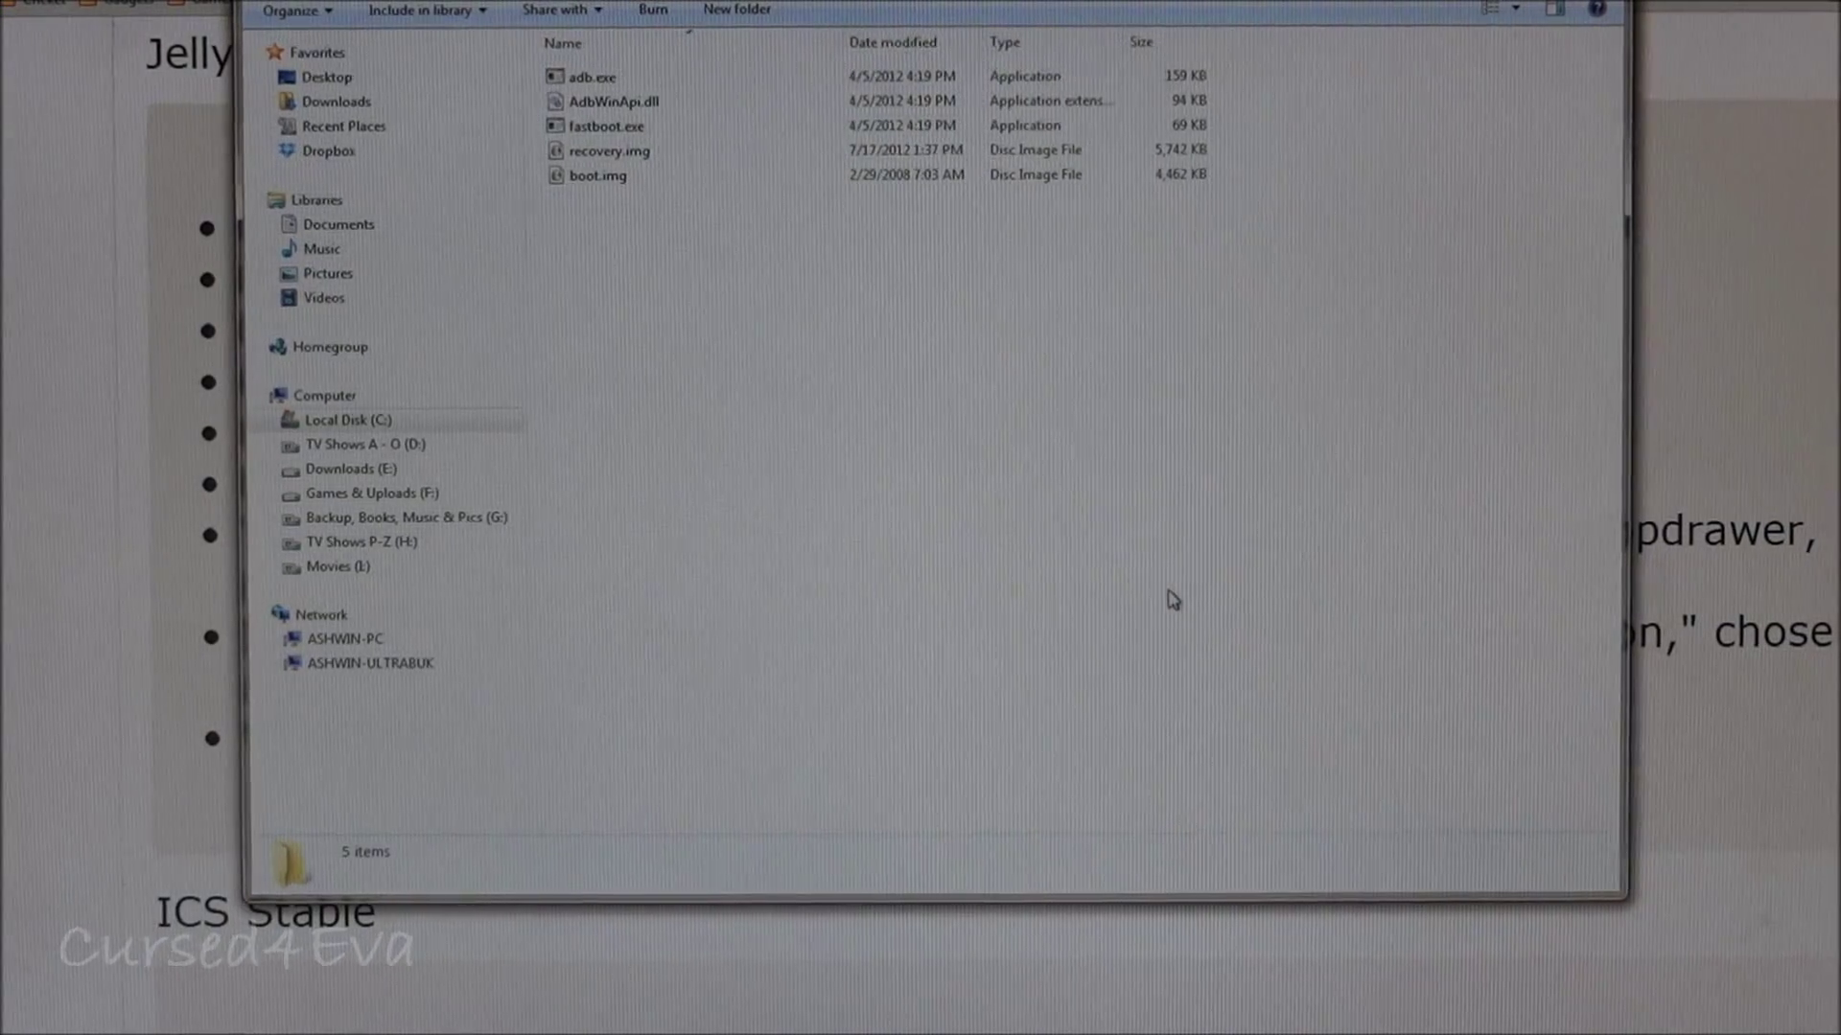
Open a command window in the fastboot folder.
right_click(701, 296)
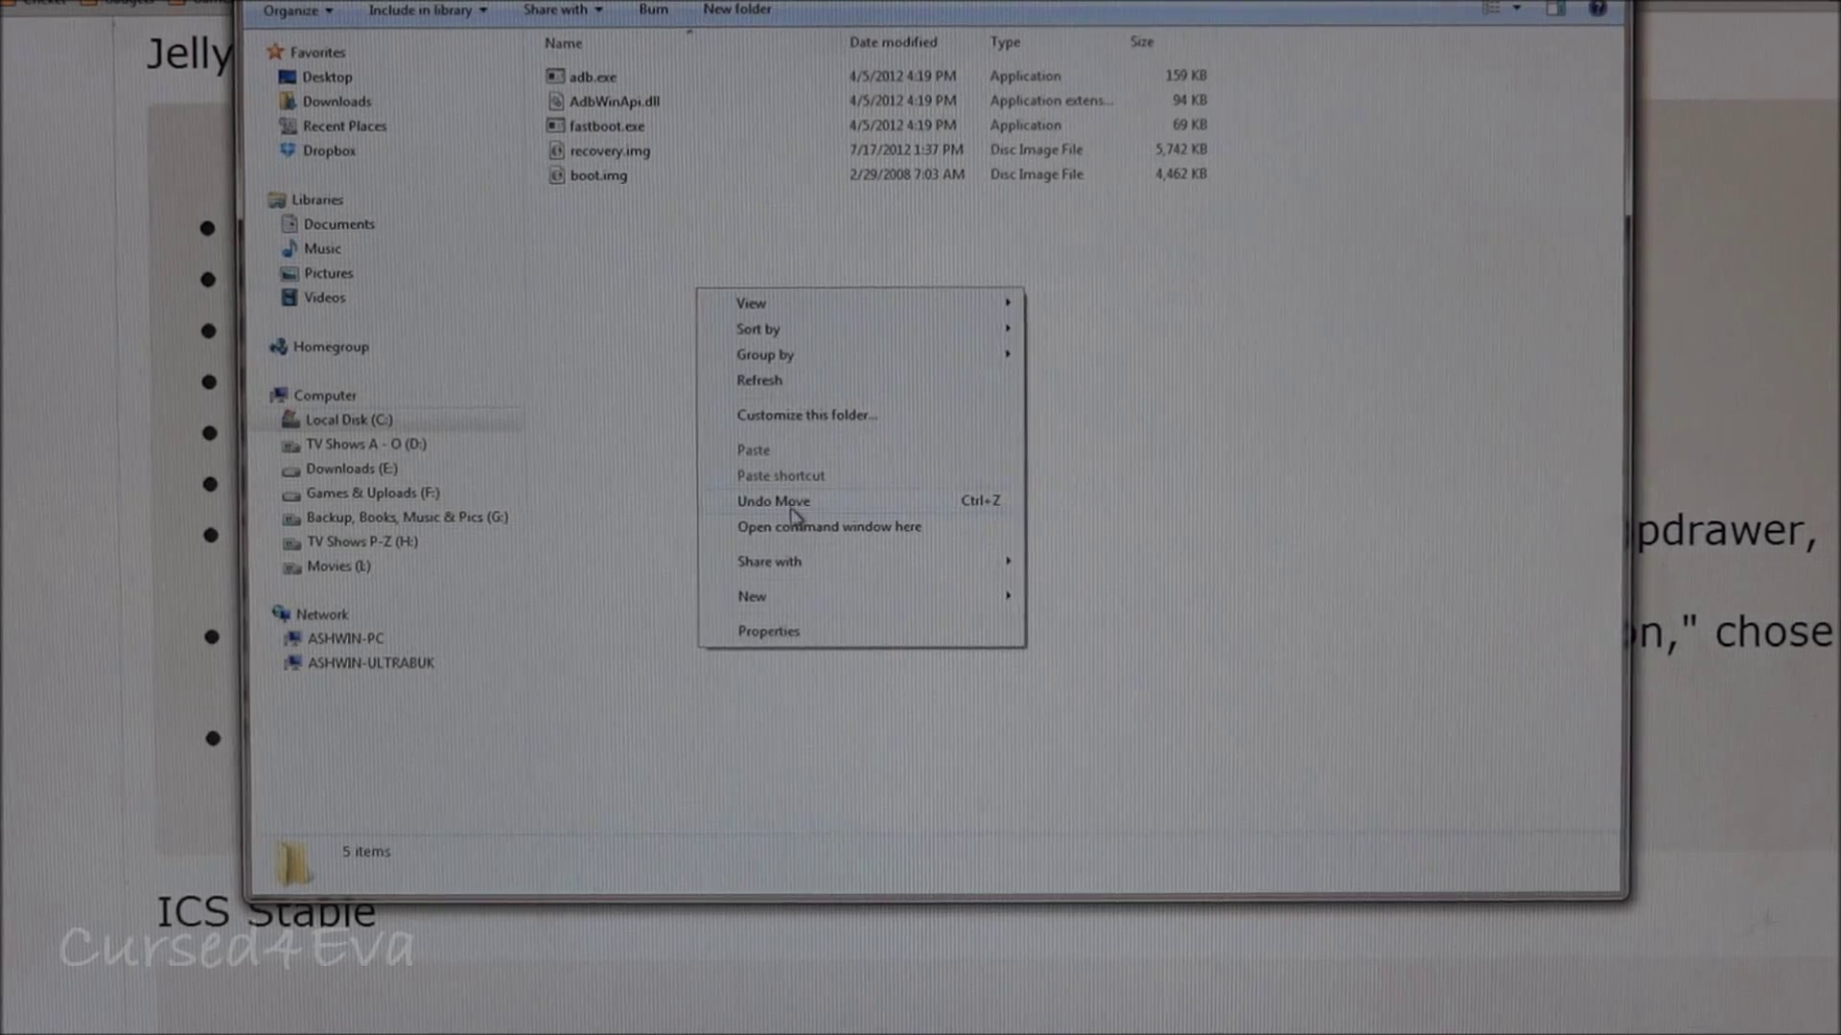
left_click(895, 535)
left_click_drag(444, 134, 825, 397)
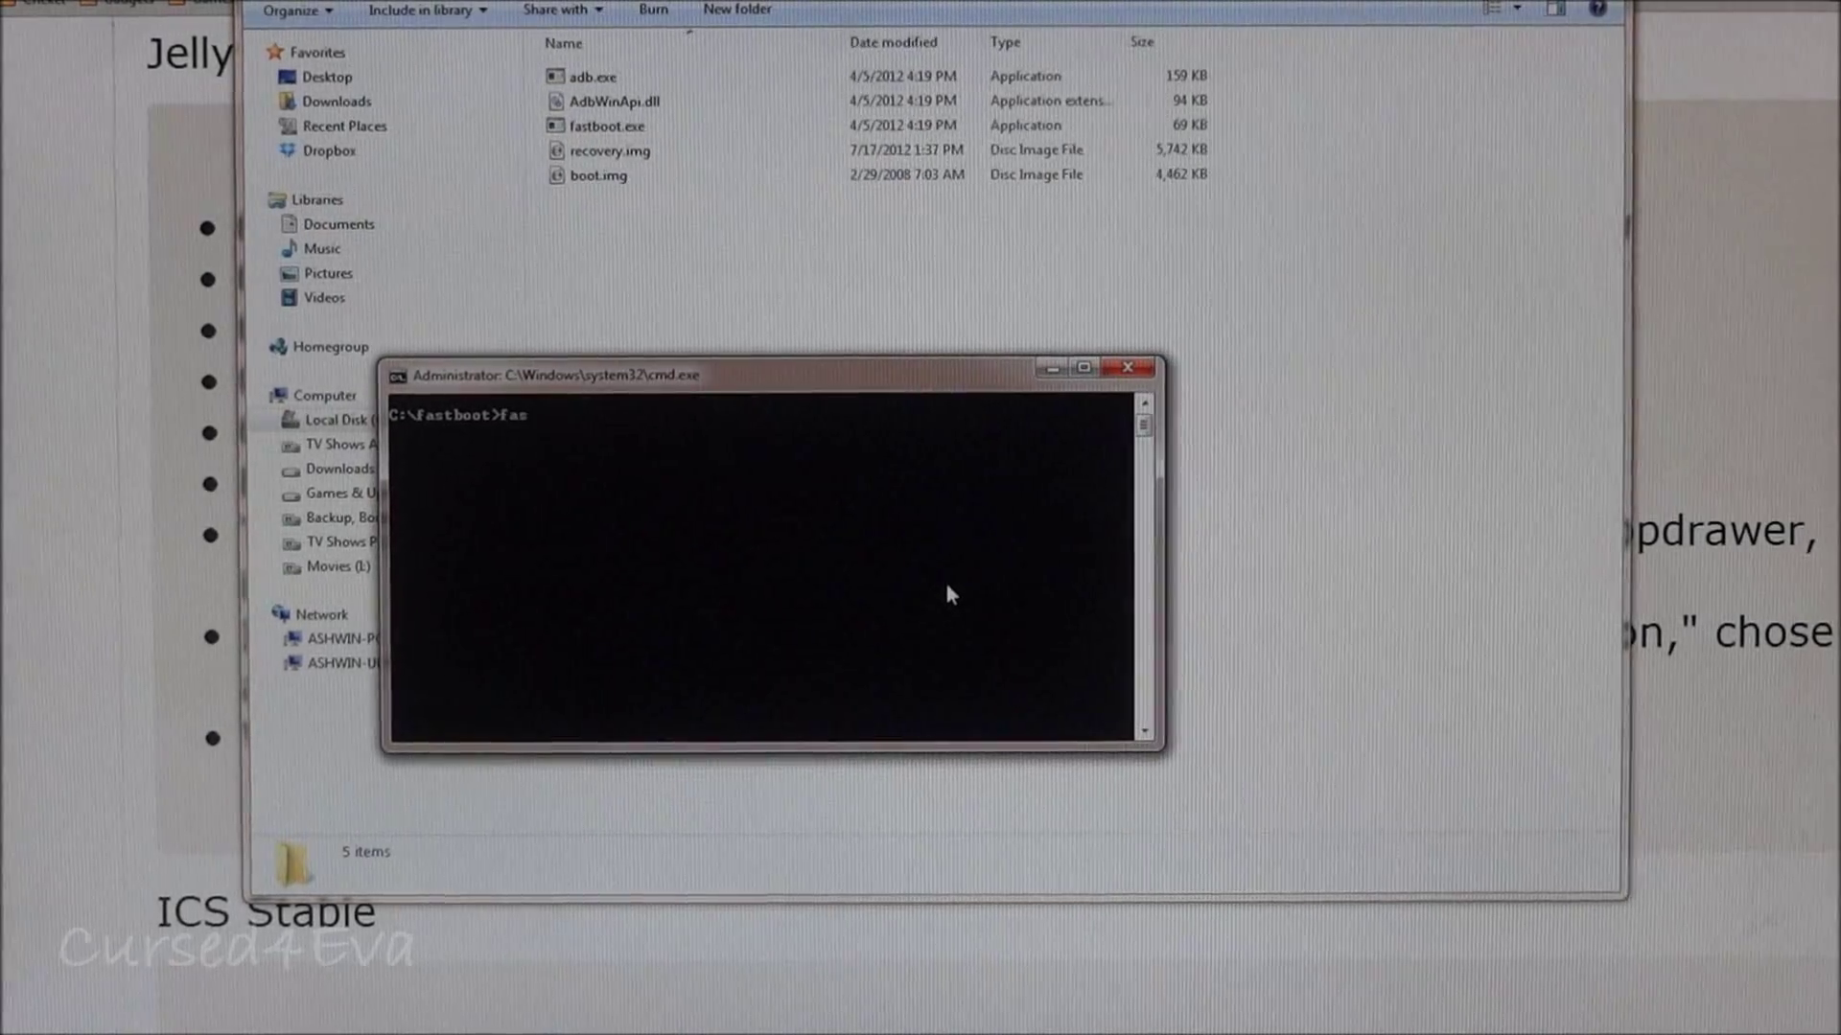
type("fastb")
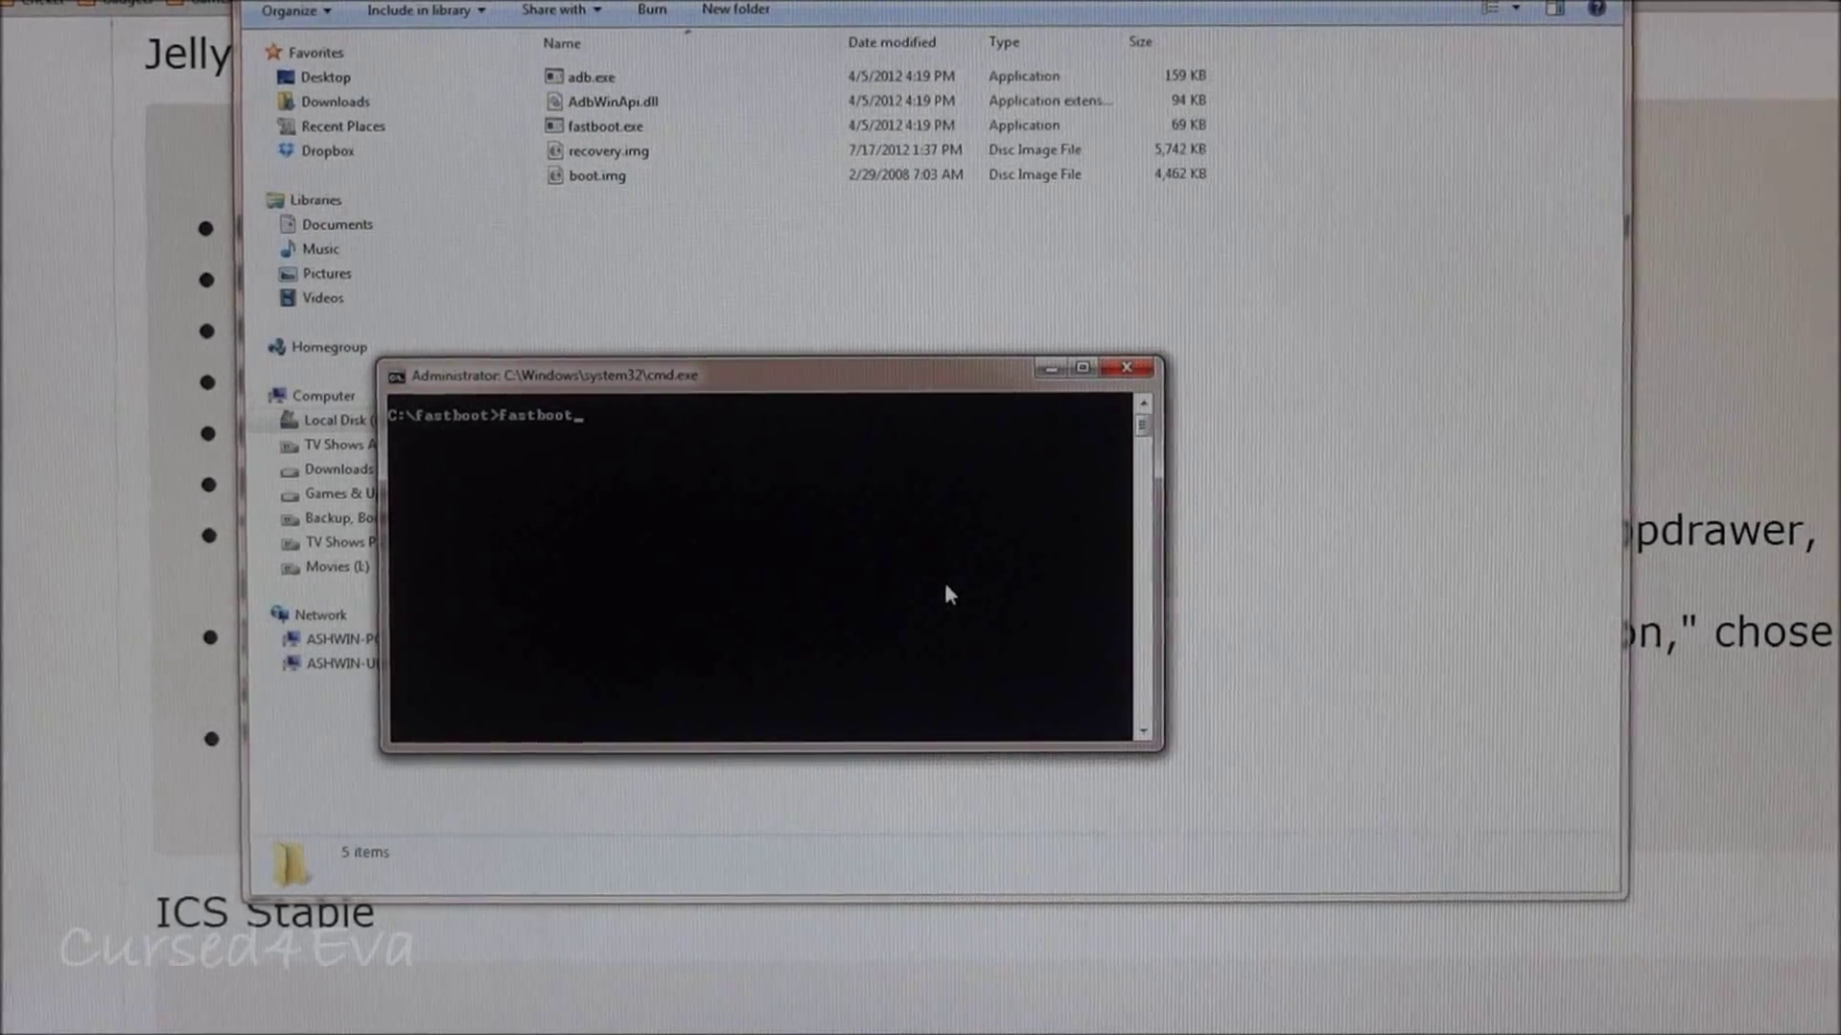
type("oot flash")
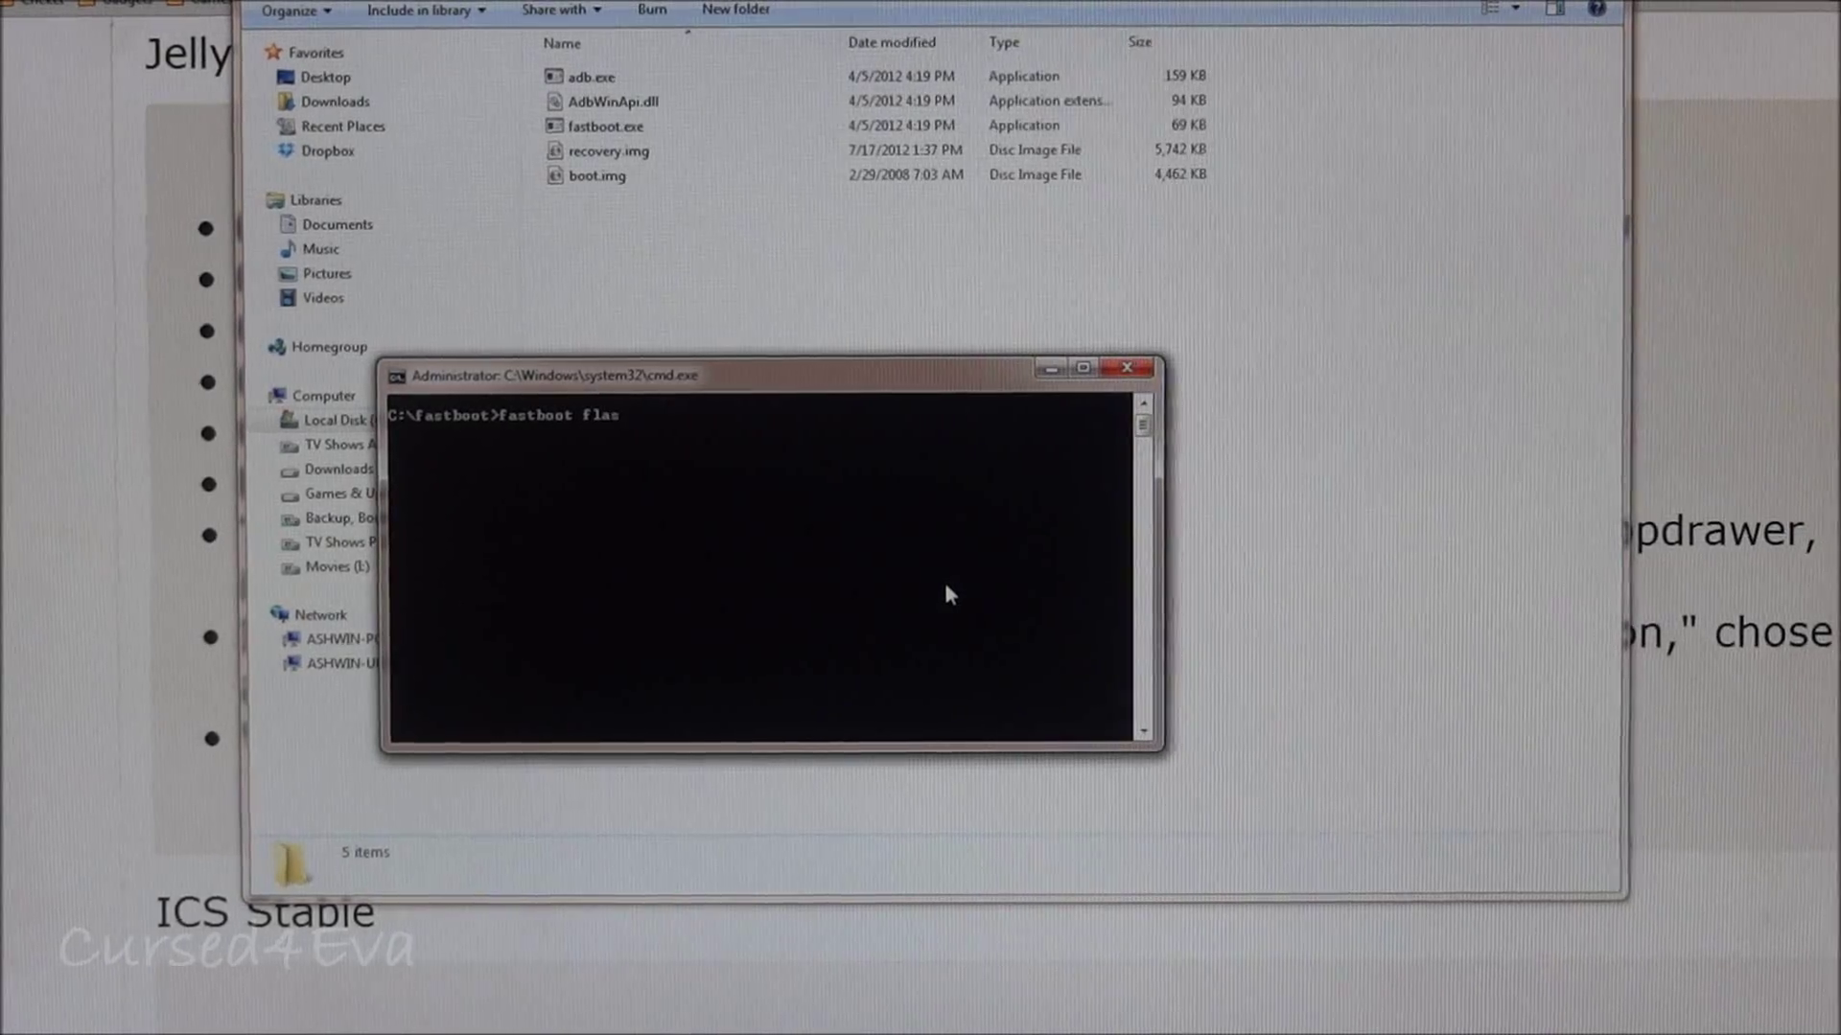
type(" bo")
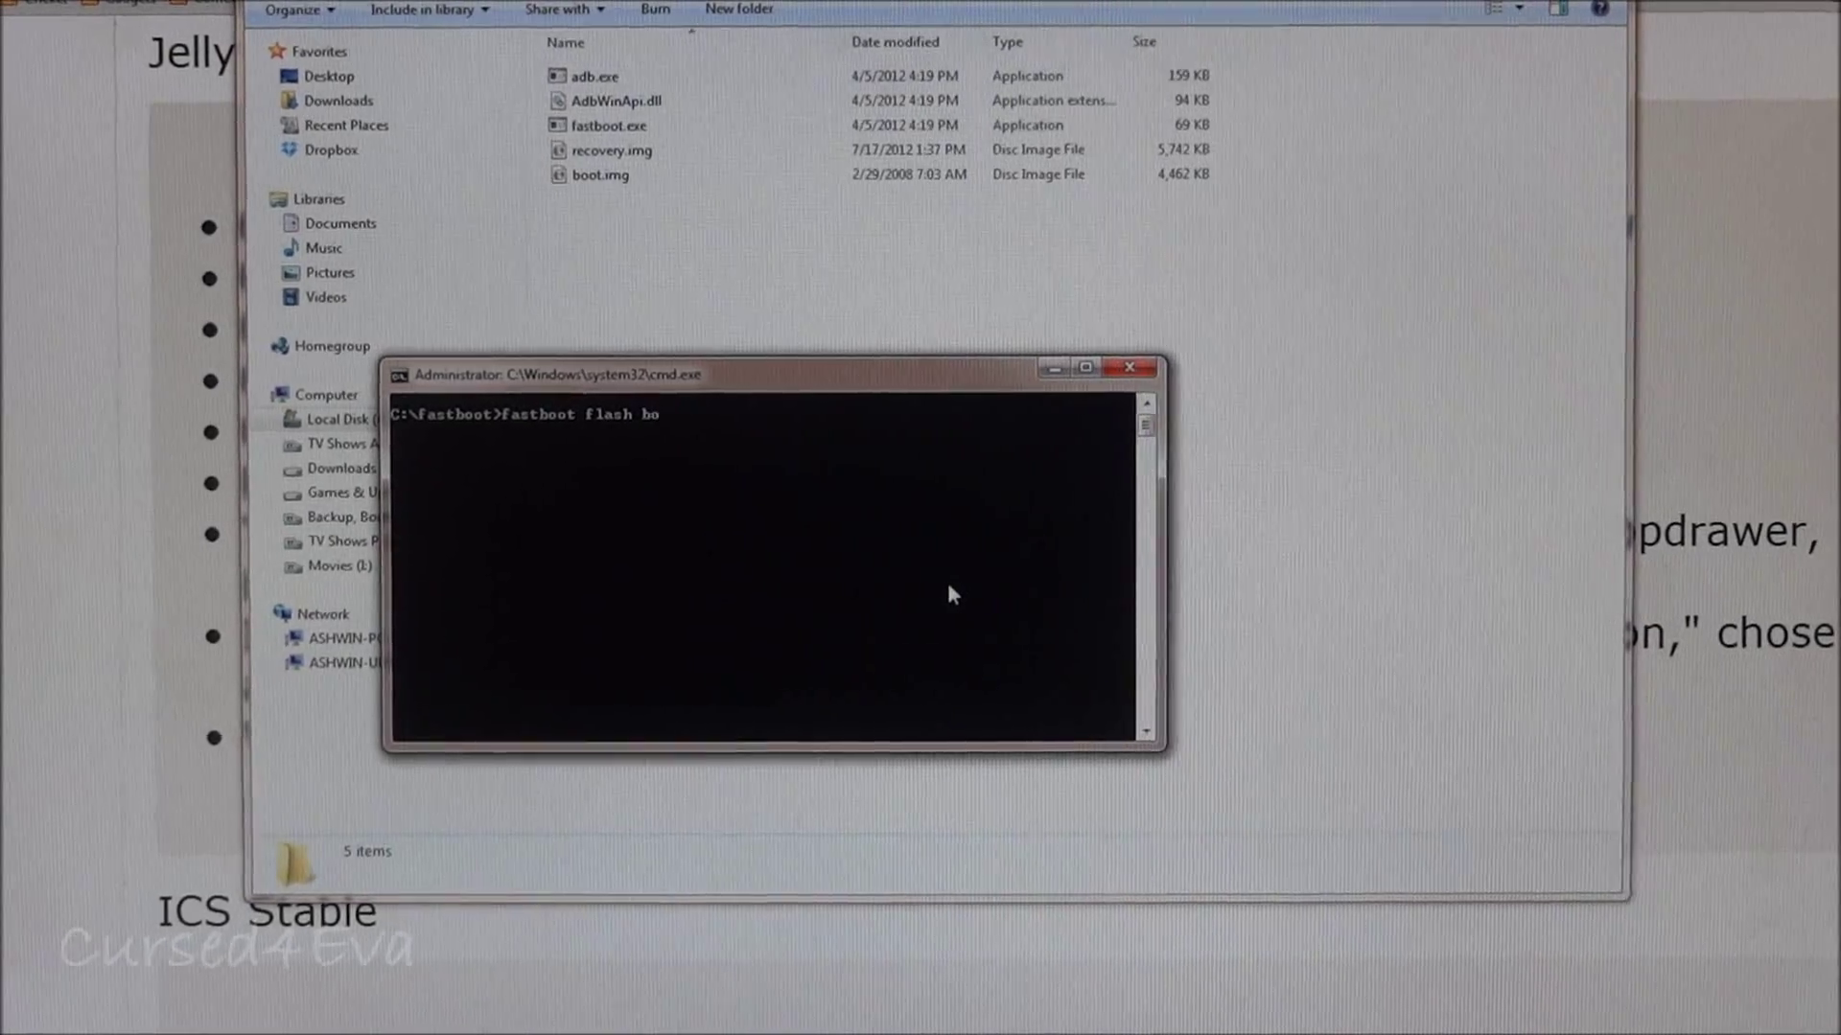
type("ot boot")
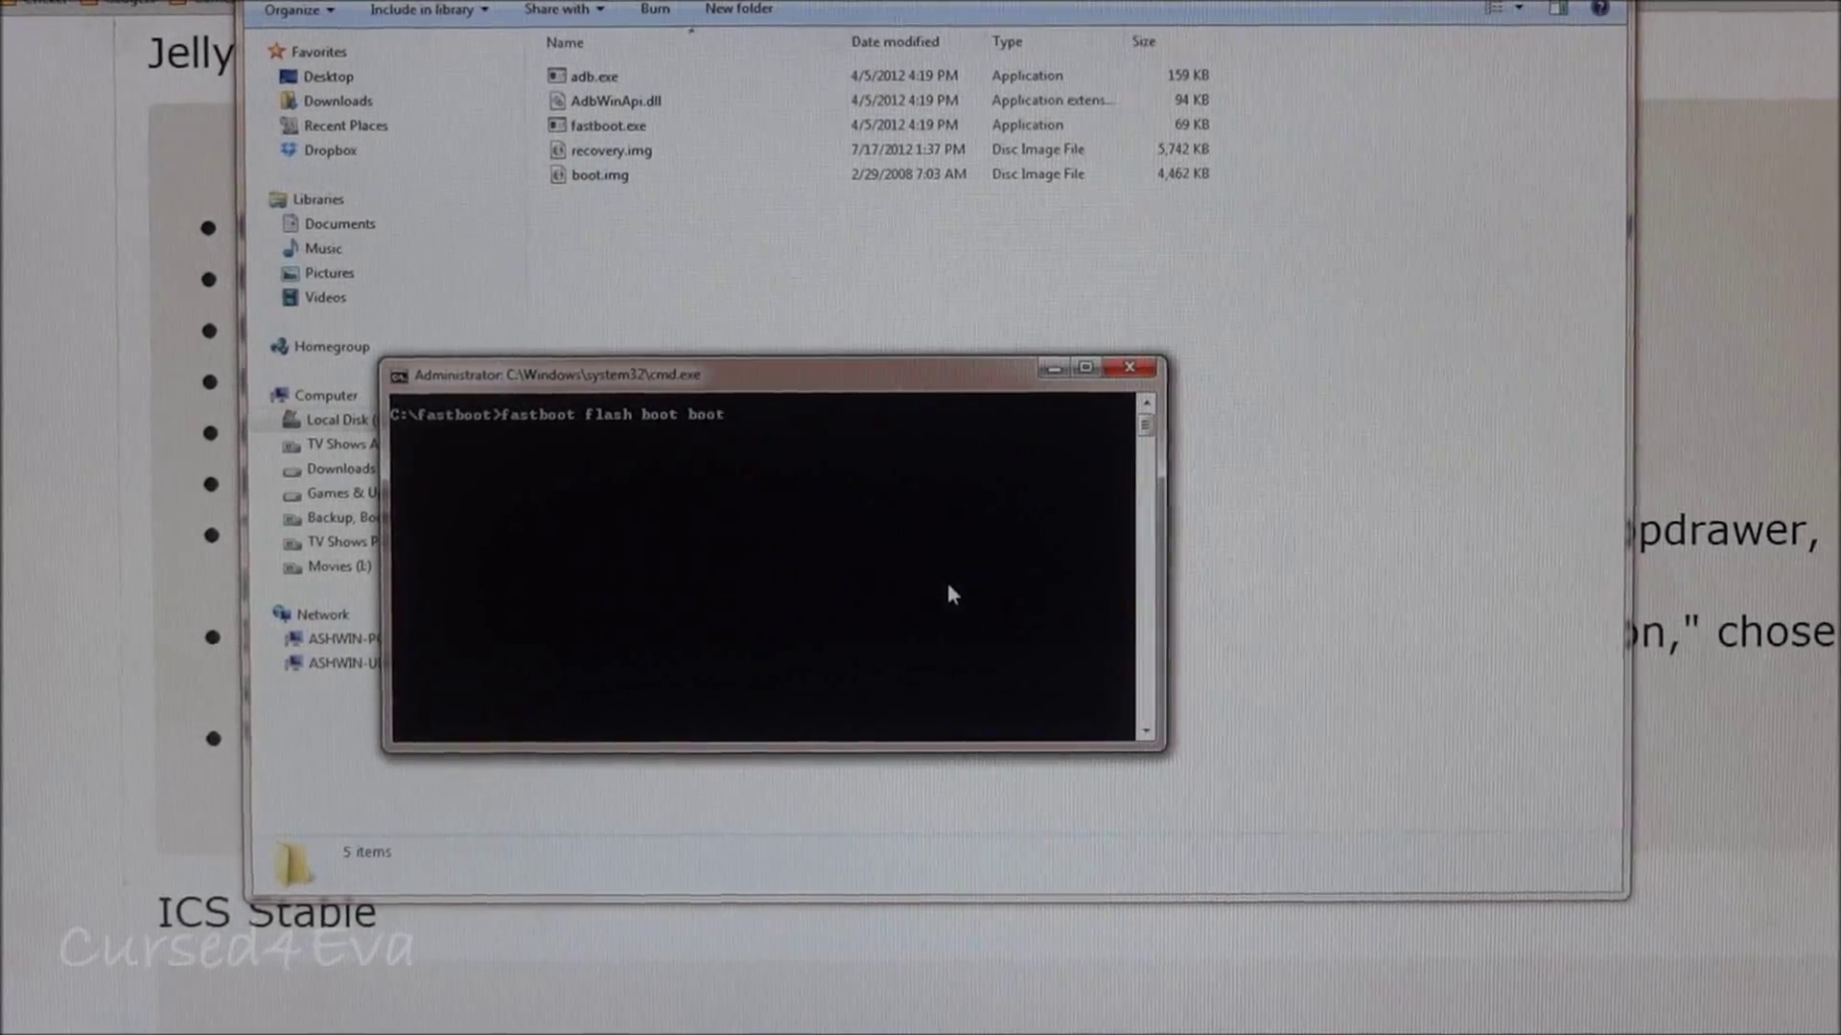
type(".img")
Run 'fastboot flash boot boot.img', then exit the command window.
key("Return")
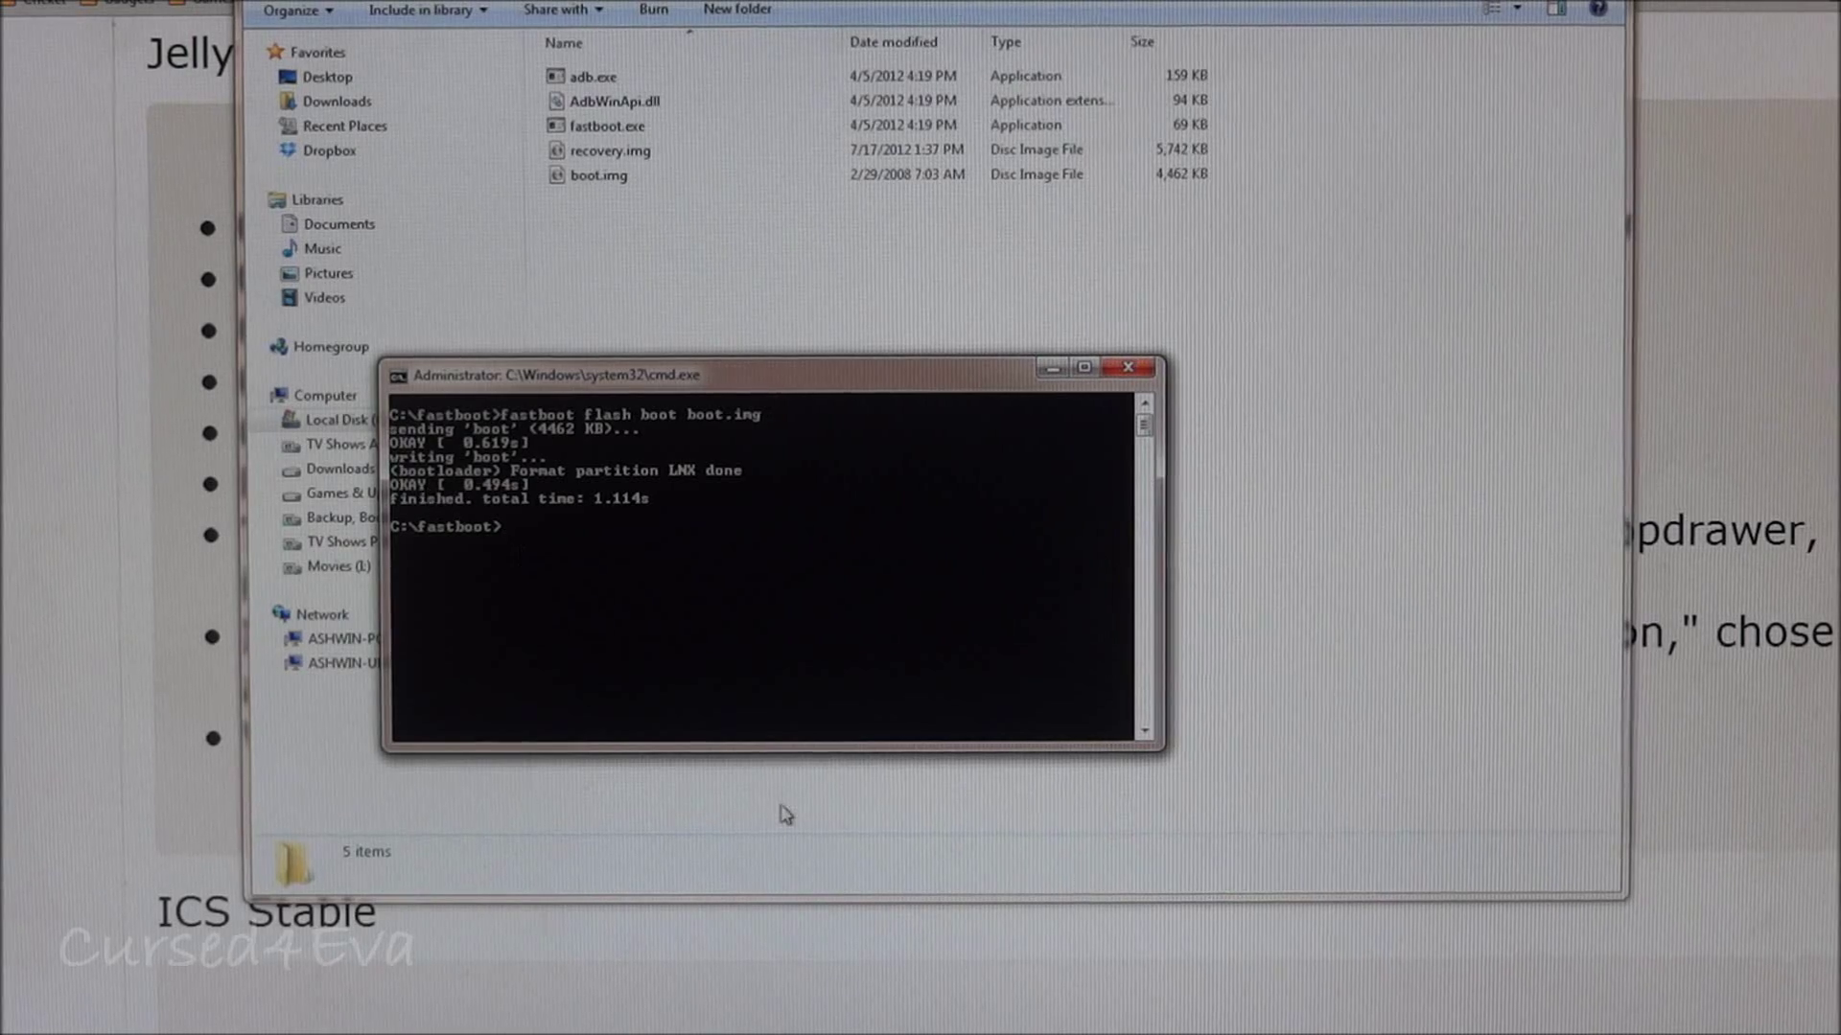
type("exit")
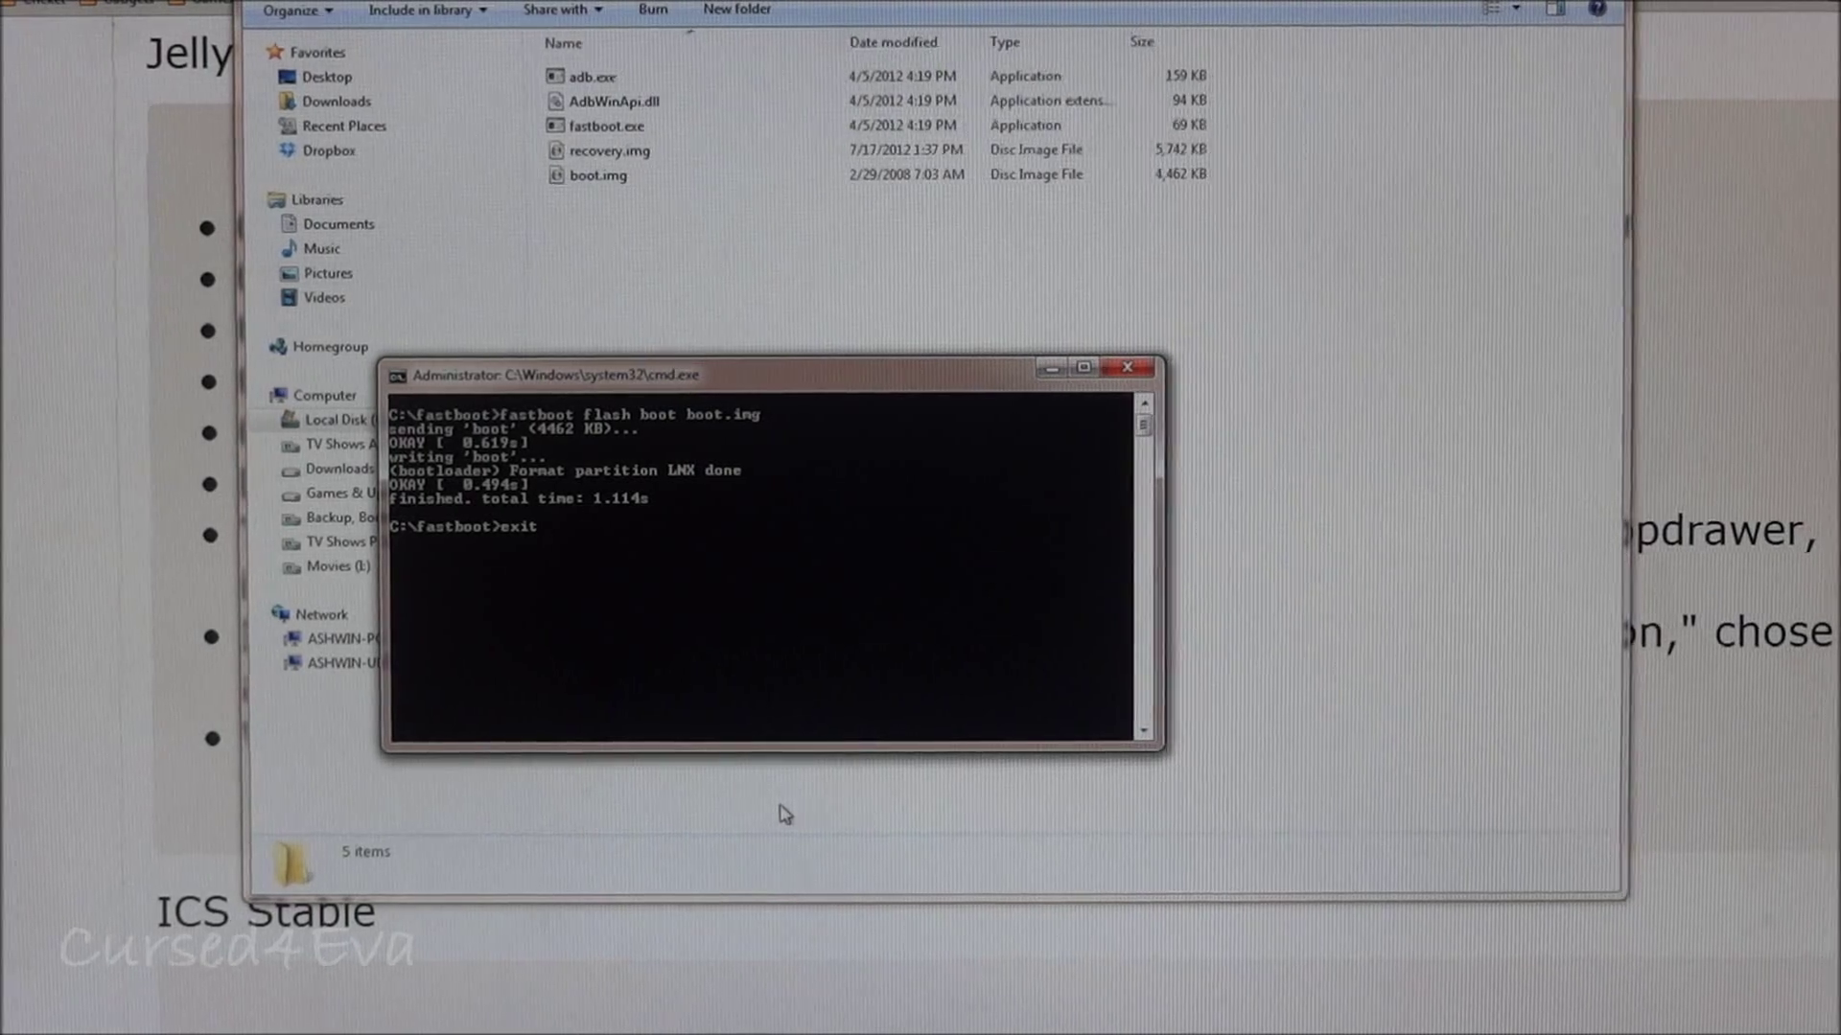
left_click_drag(670, 377, 670, 299)
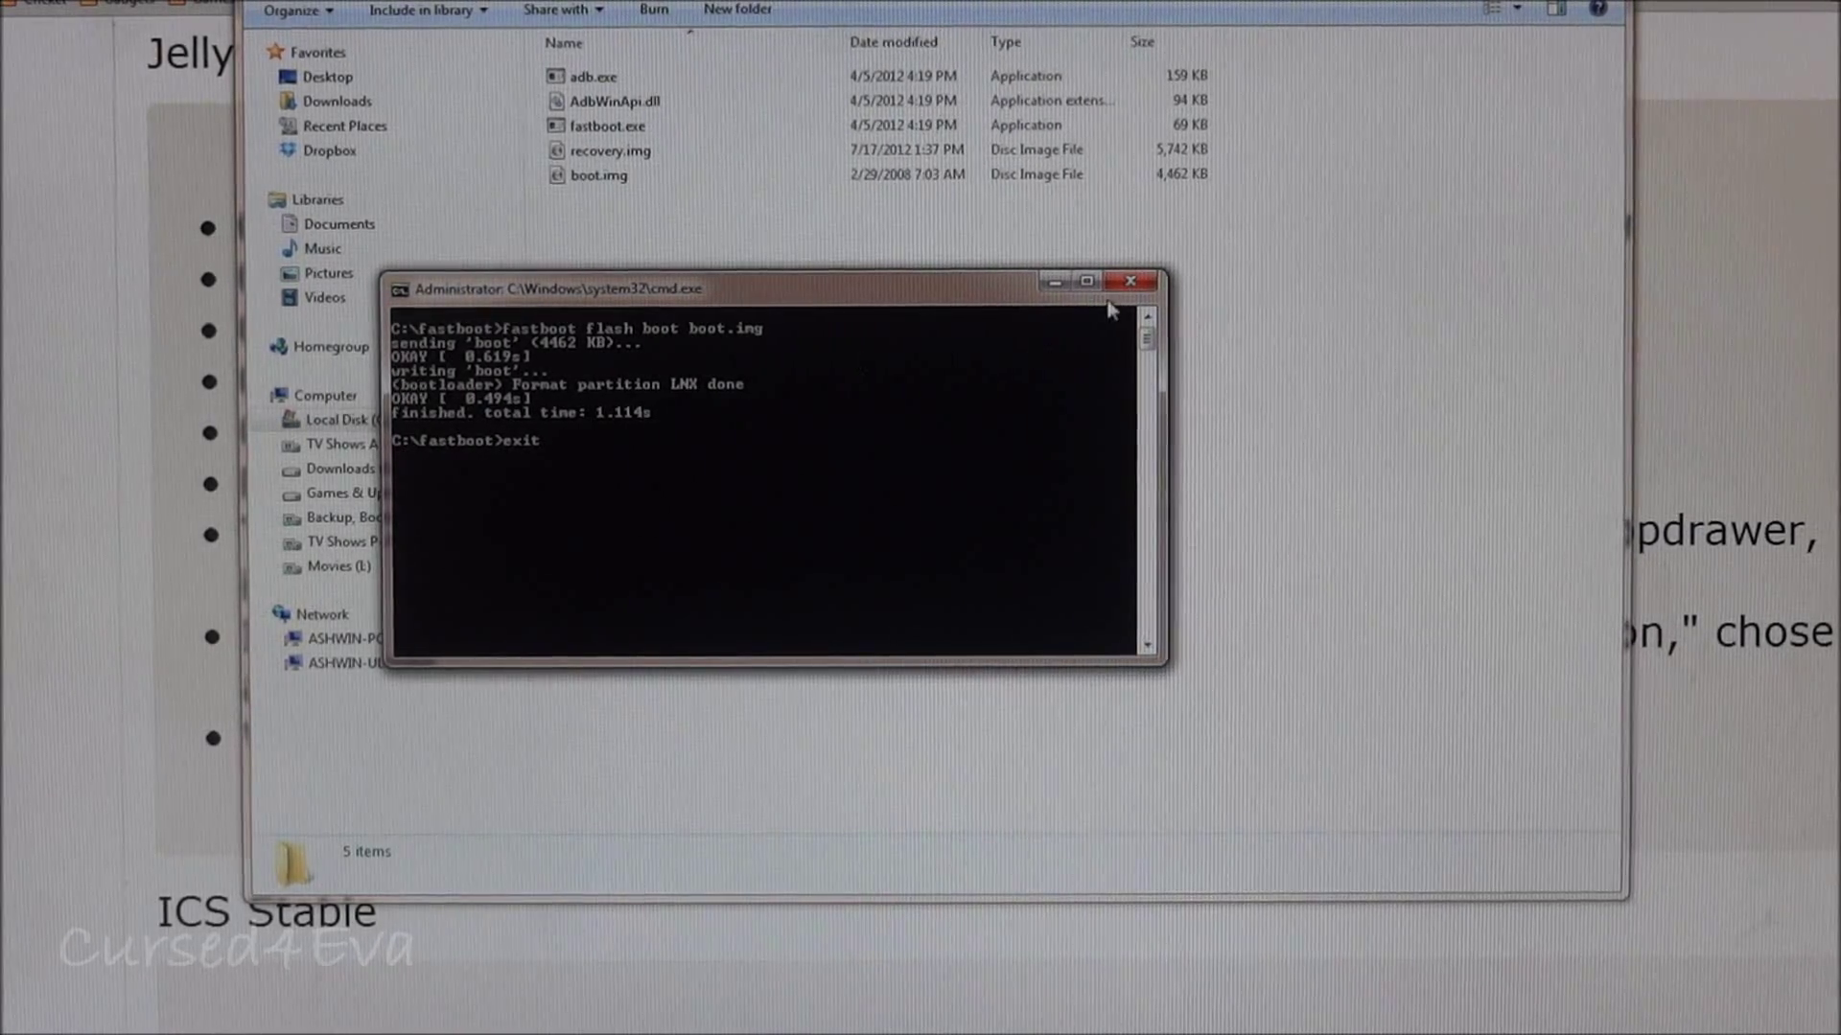
key("Return")
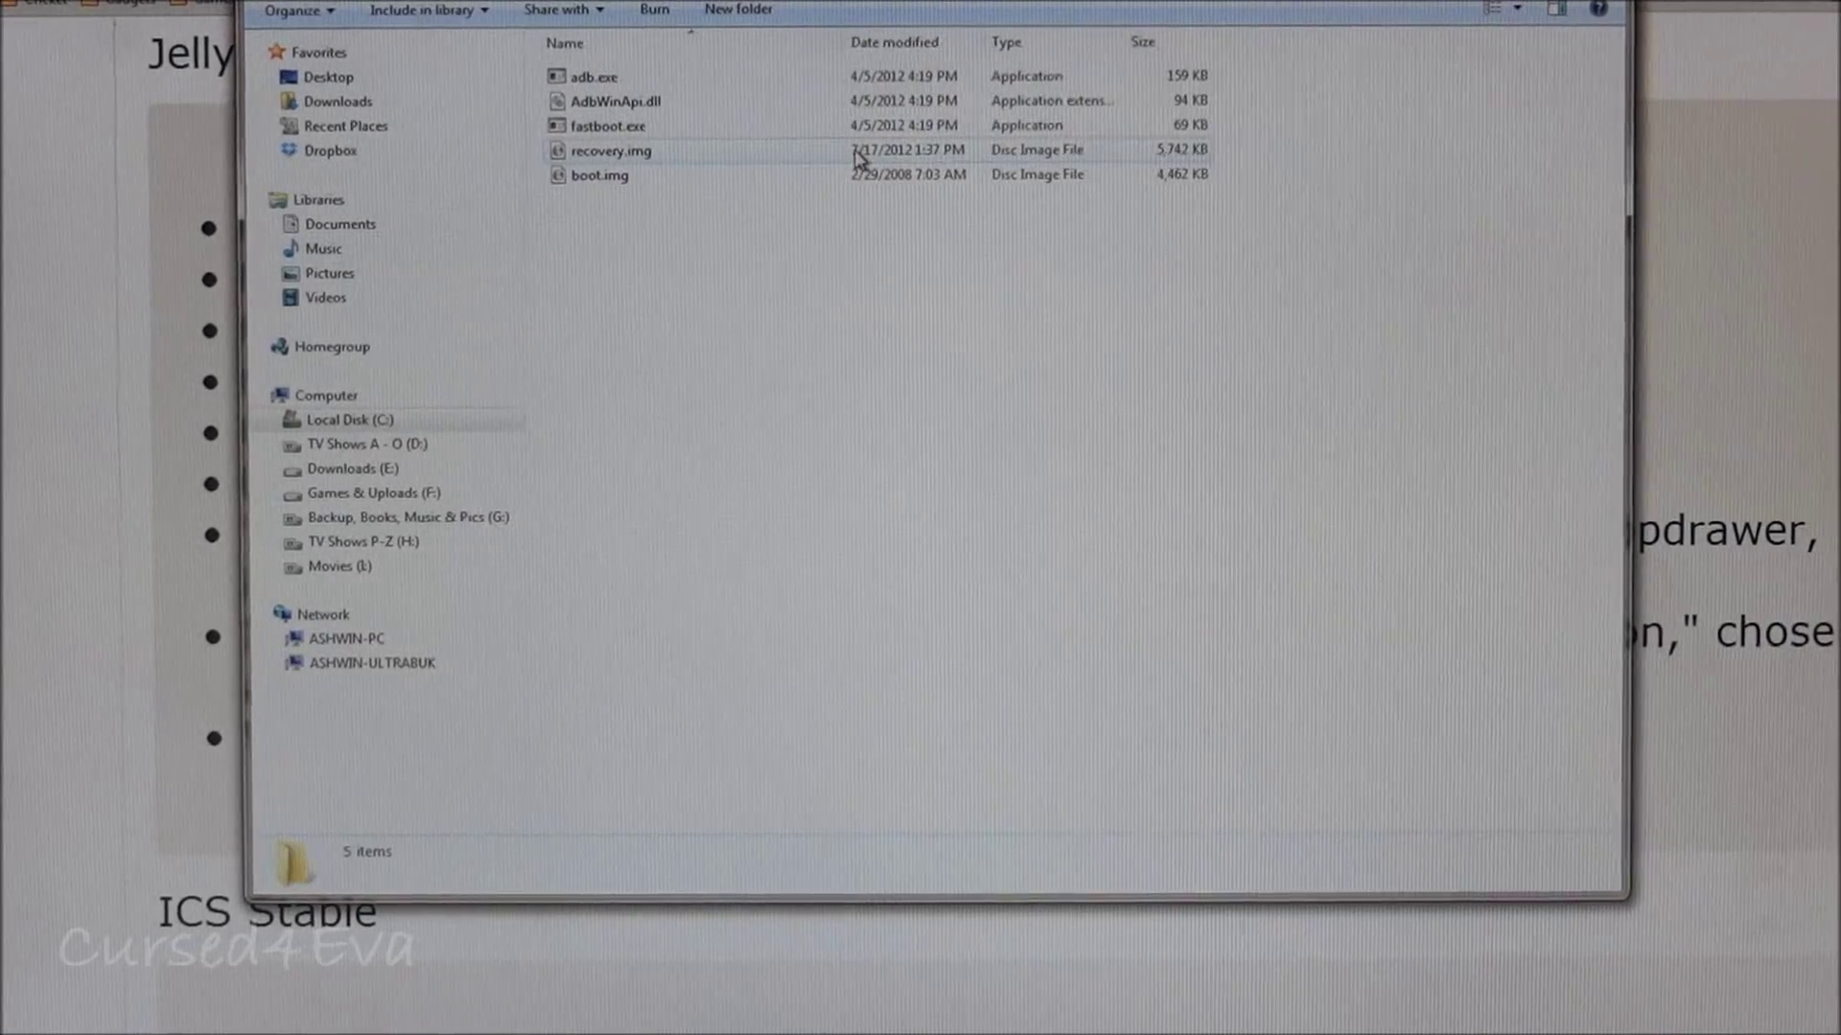